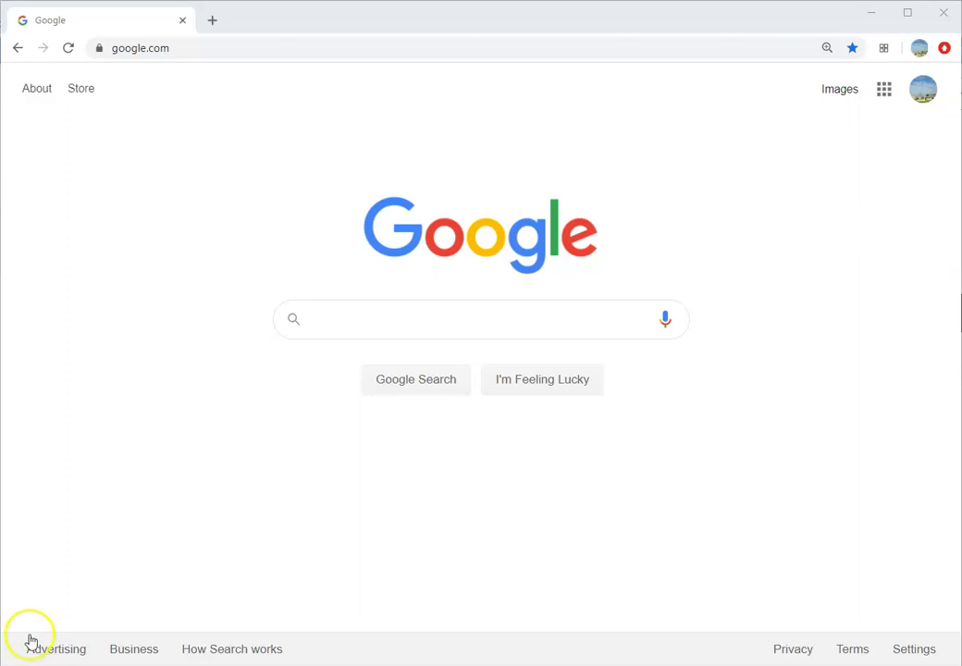
# - Search Google for 'sites' and open the Google Sites sign-in result
pyautogui.click(888, 99)
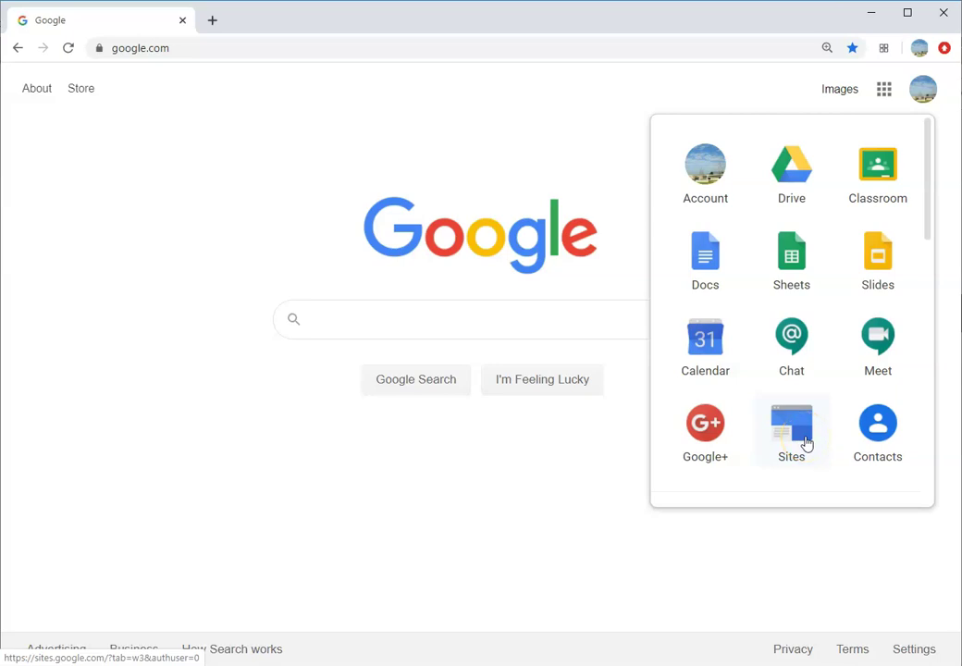
pyautogui.click(485, 505)
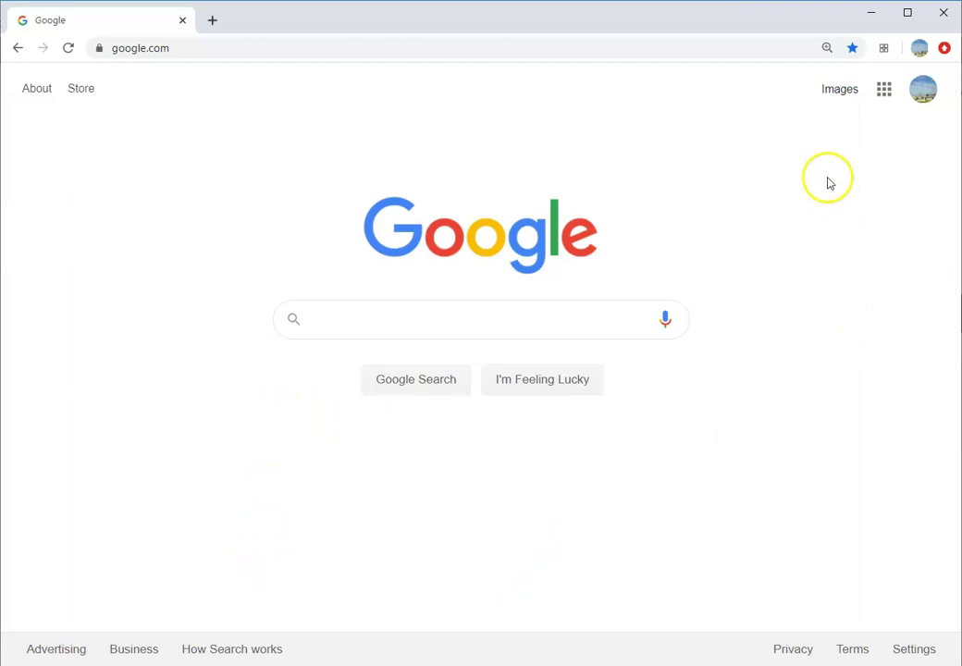
pyautogui.click(418, 317)
pyautogui.write('sites')
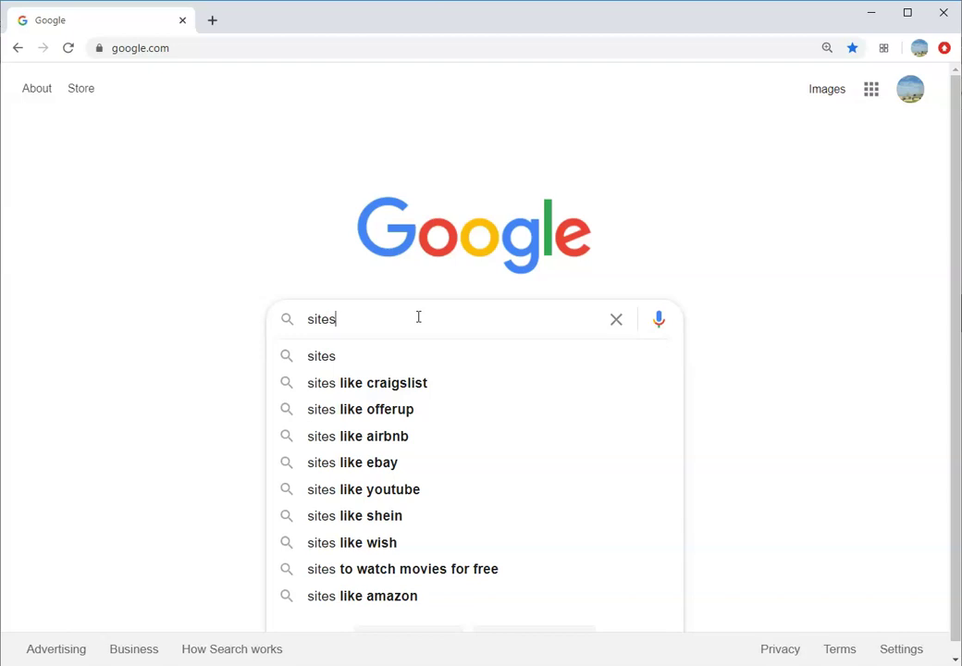
pyautogui.press('Return')
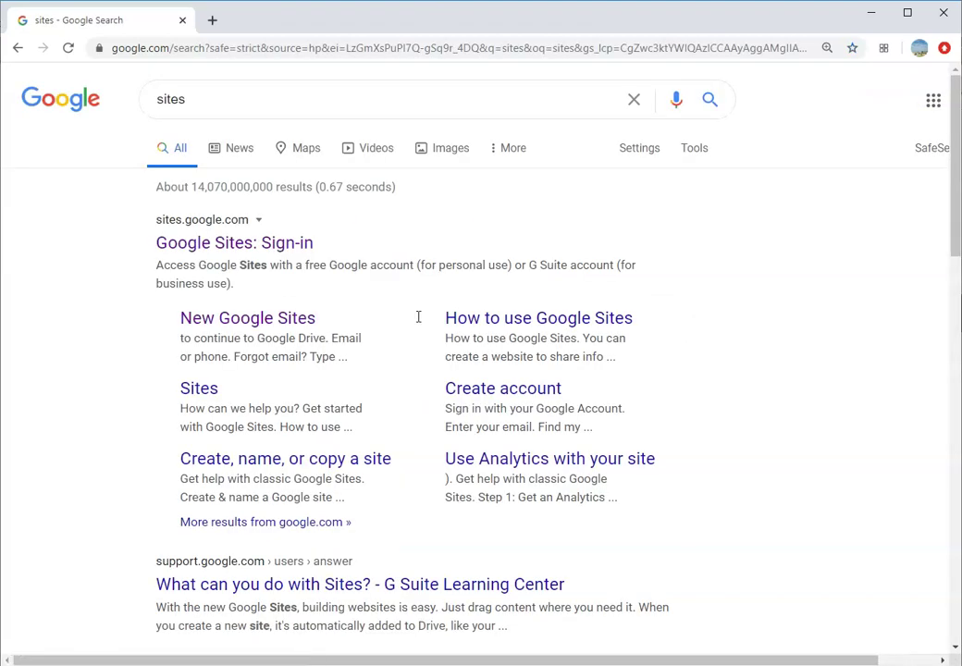
pyautogui.click(230, 245)
pyautogui.click(266, 244)
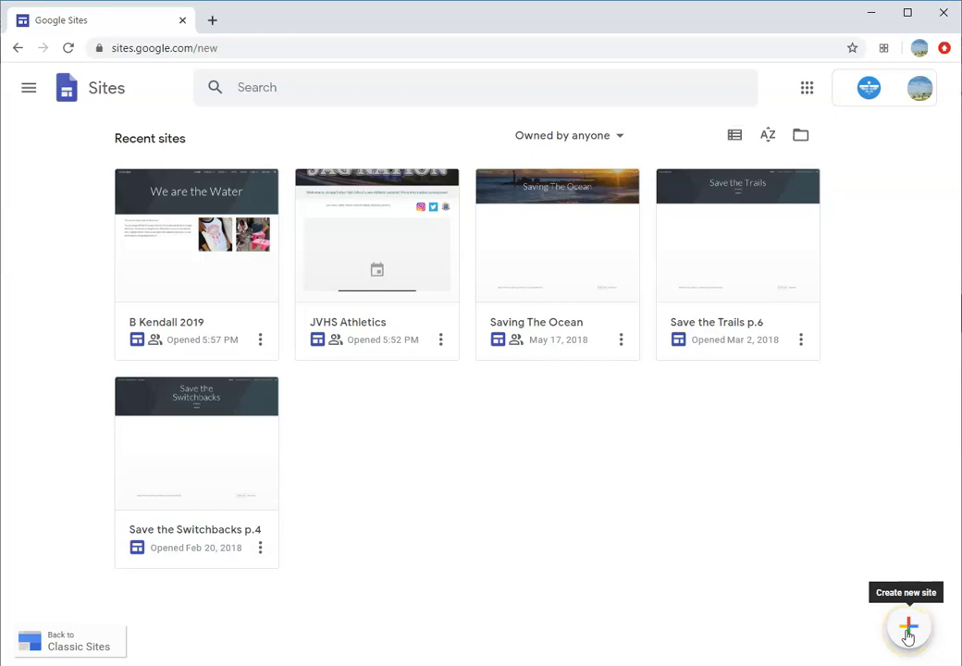
# - Start a new blank site from the Google Sites home page
pyautogui.click(907, 631)
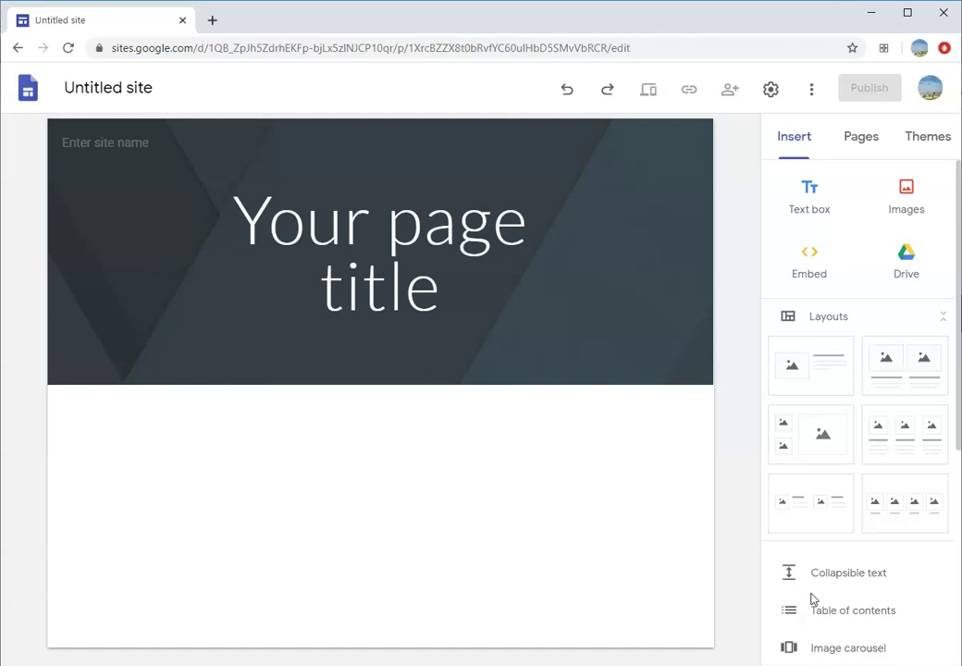
# - Enter the owner's name as the site name in the header
pyautogui.click(127, 142)
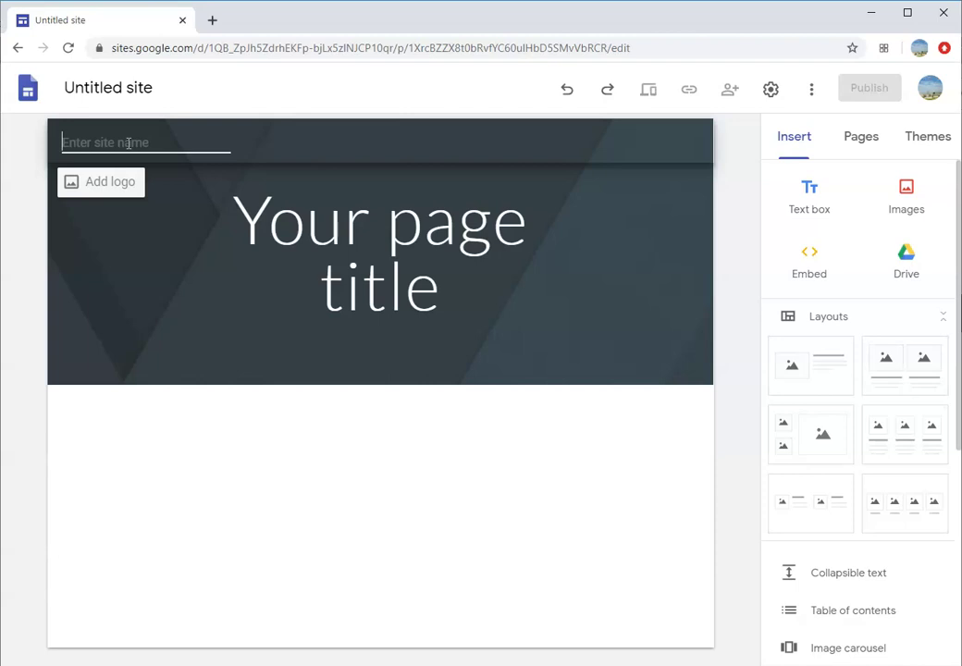
pyautogui.write('B Kendall')
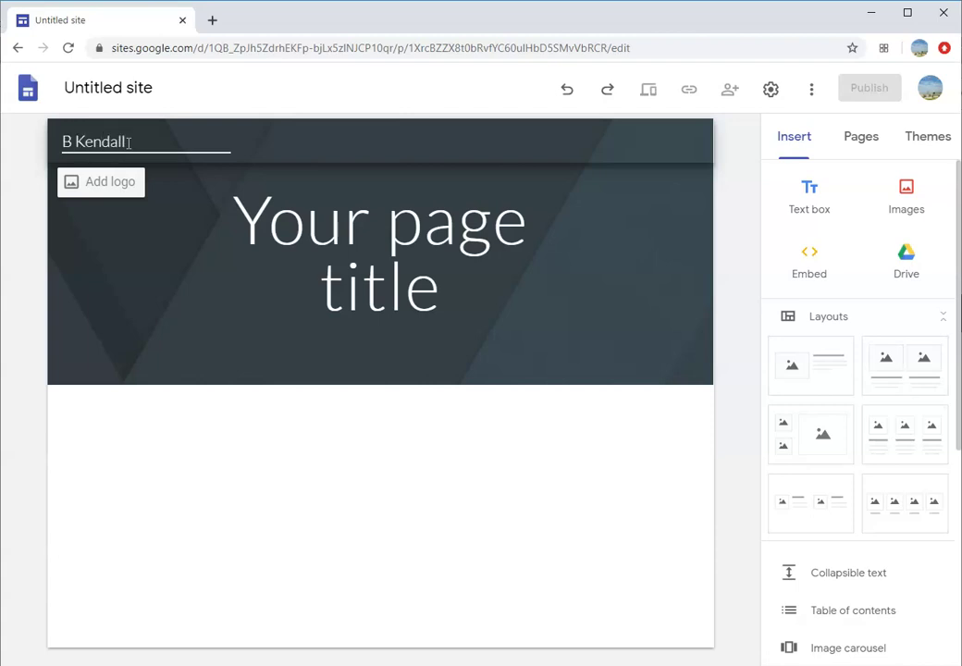
pyautogui.press('Tab')
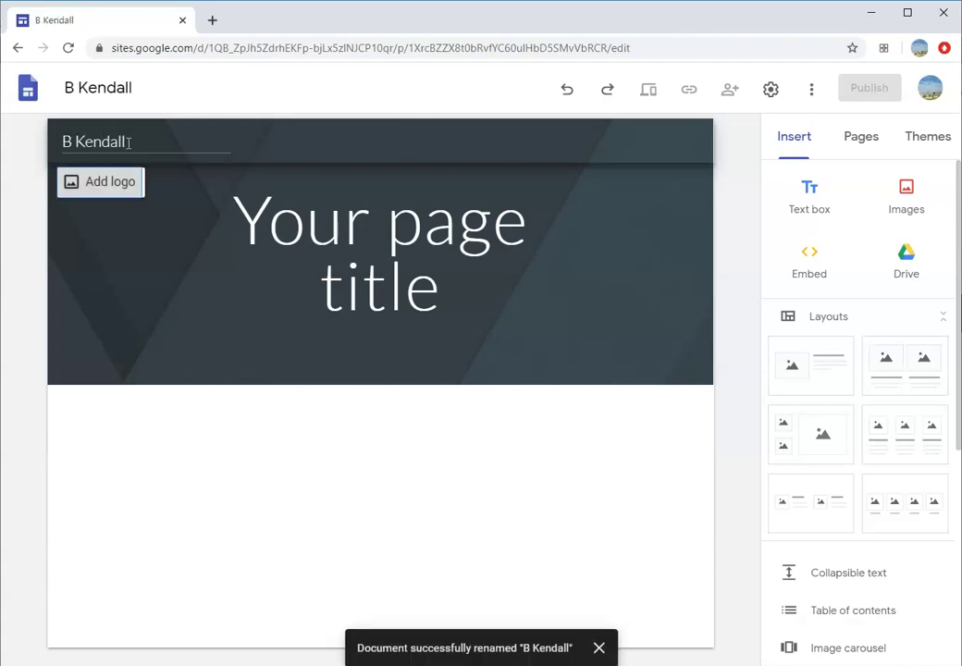
# - Replace 'Your page title' with 'We are the Water' and widen the title box to one line
pyautogui.click(384, 232)
pyautogui.click(422, 286)
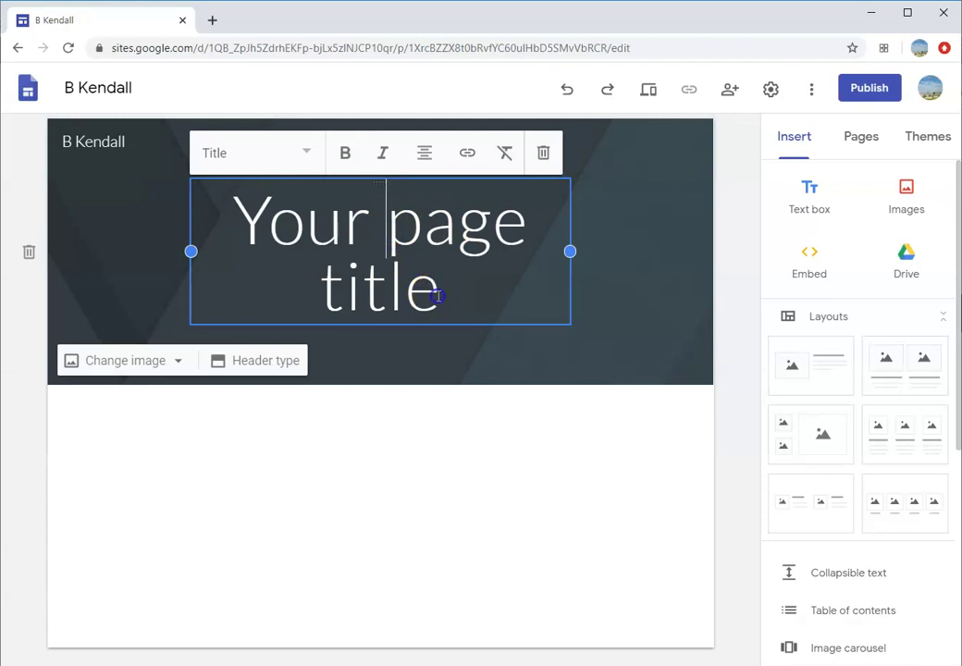
pyautogui.moveTo(425, 290); pyautogui.dragTo(193, 184)
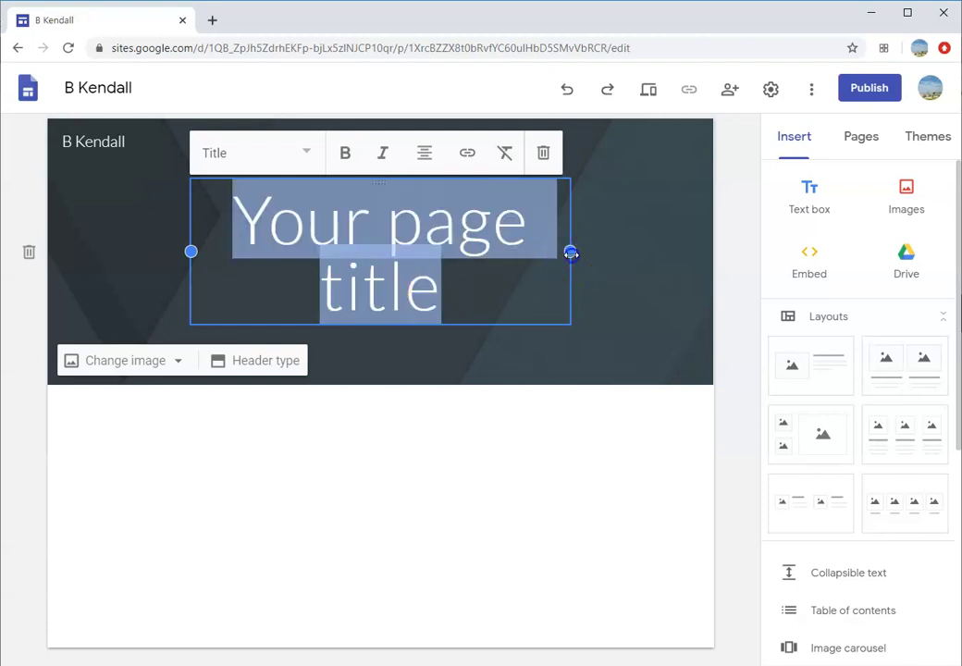
pyautogui.moveTo(571, 253); pyautogui.dragTo(620, 251)
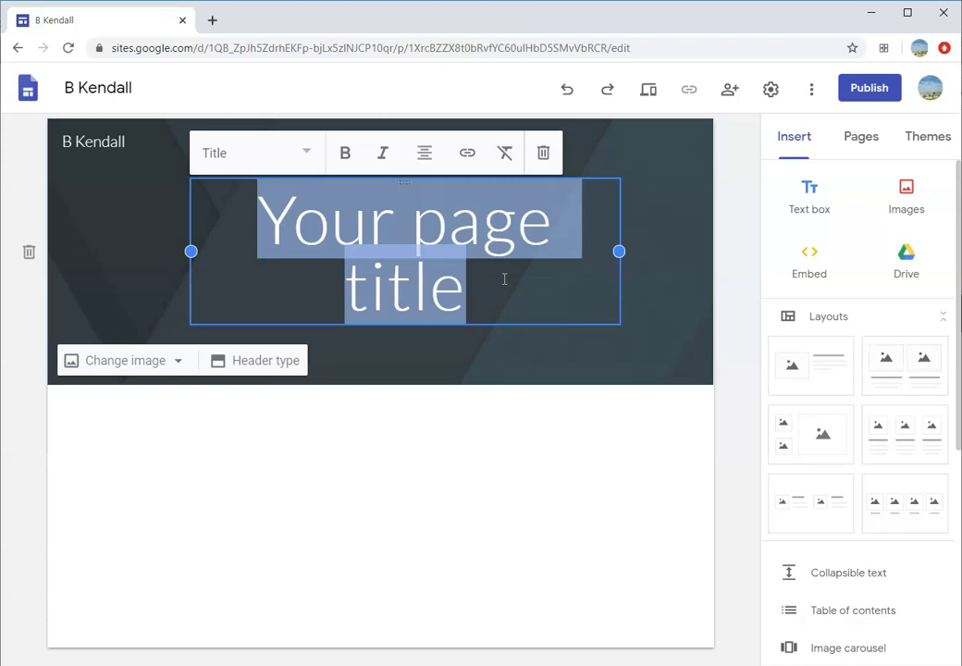
pyautogui.write('We')
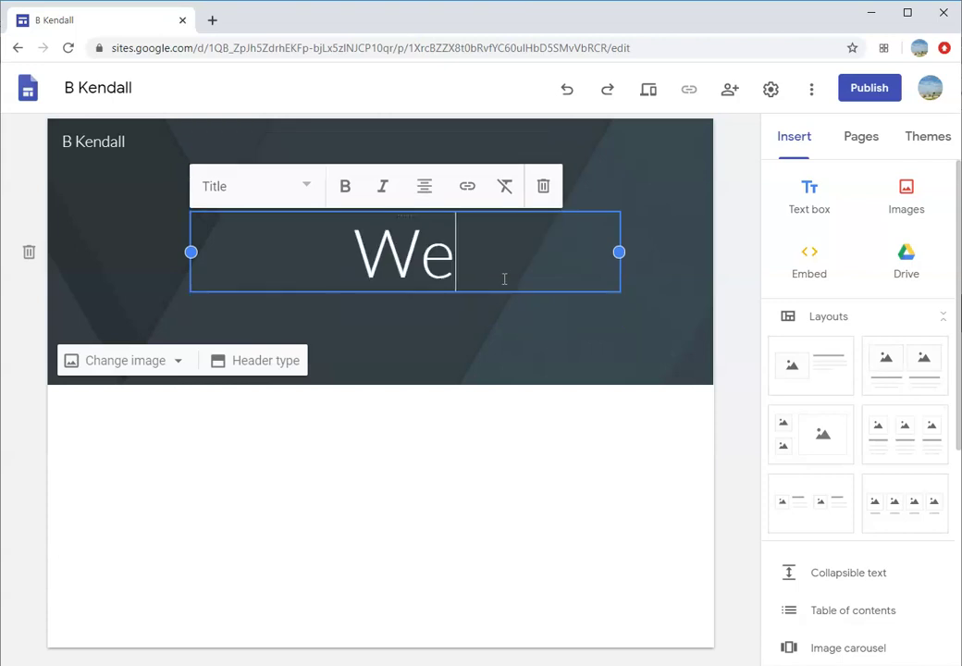
pyautogui.write(' are the ')
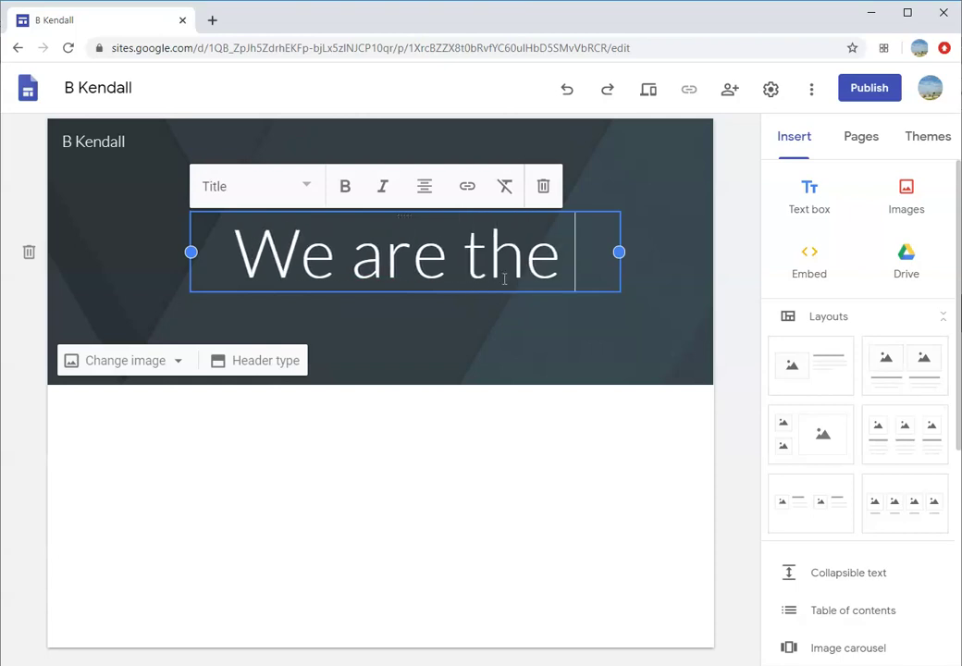
pyautogui.write('Water')
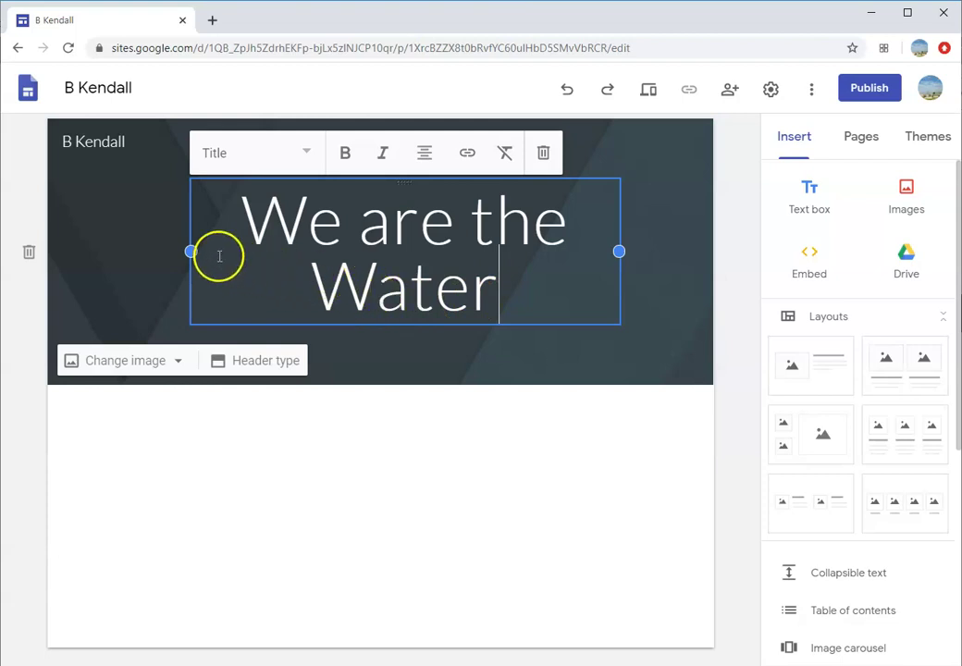
pyautogui.moveTo(190, 251); pyautogui.dragTo(92, 242)
pyautogui.moveTo(618, 252); pyautogui.dragTo(669, 262)
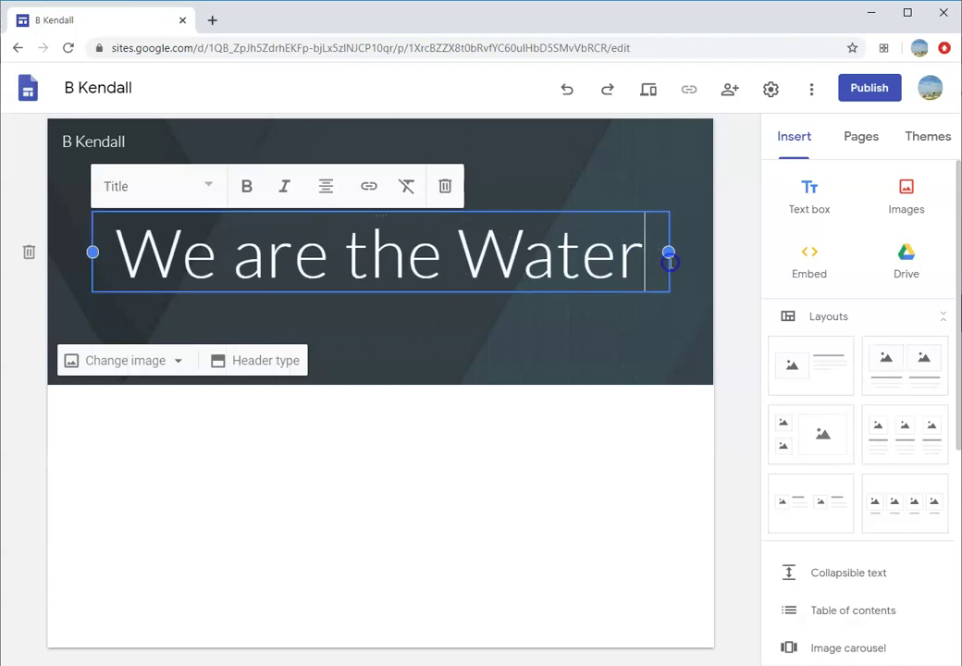
# - Add a new page named Hobbies from the Pages panel
pyautogui.click(862, 139)
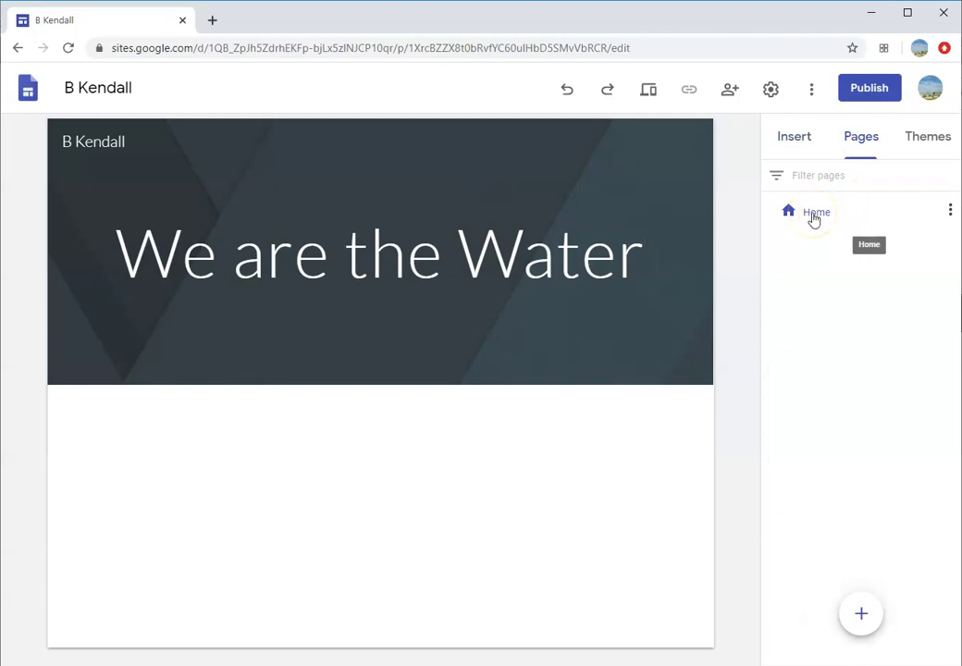
pyautogui.click(786, 311)
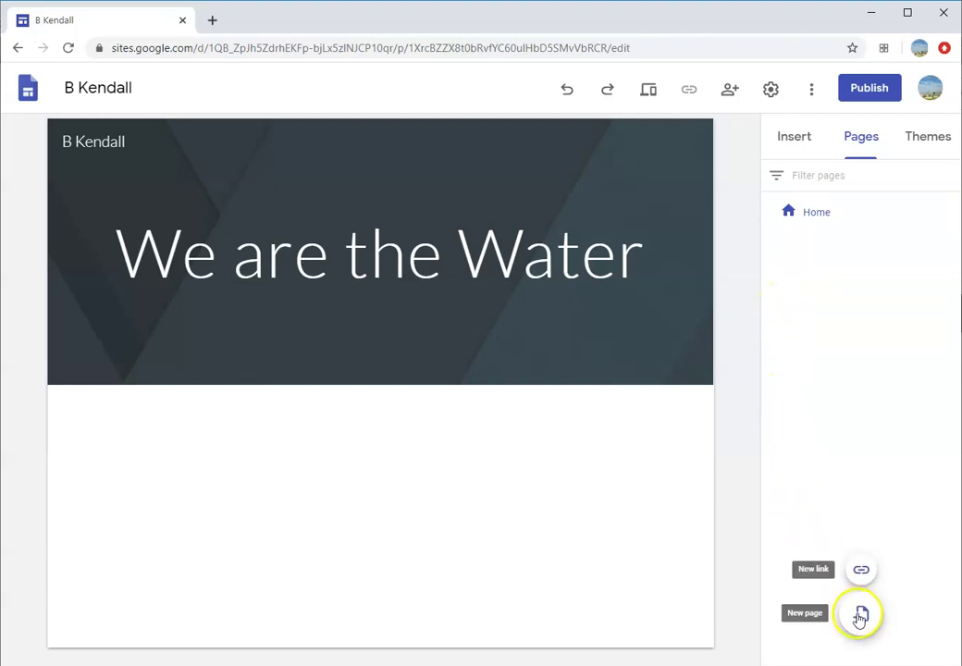
pyautogui.click(861, 616)
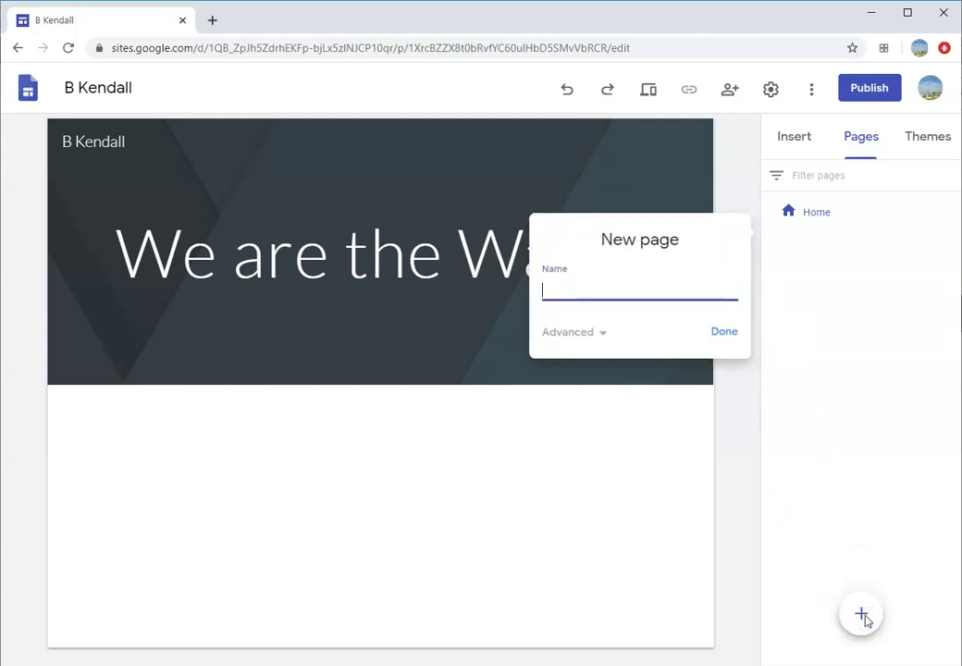
pyautogui.write('Hobbies')
pyautogui.press('Return')
# - Add two more pages named Family and Goals
pyautogui.moveTo(838, 256)
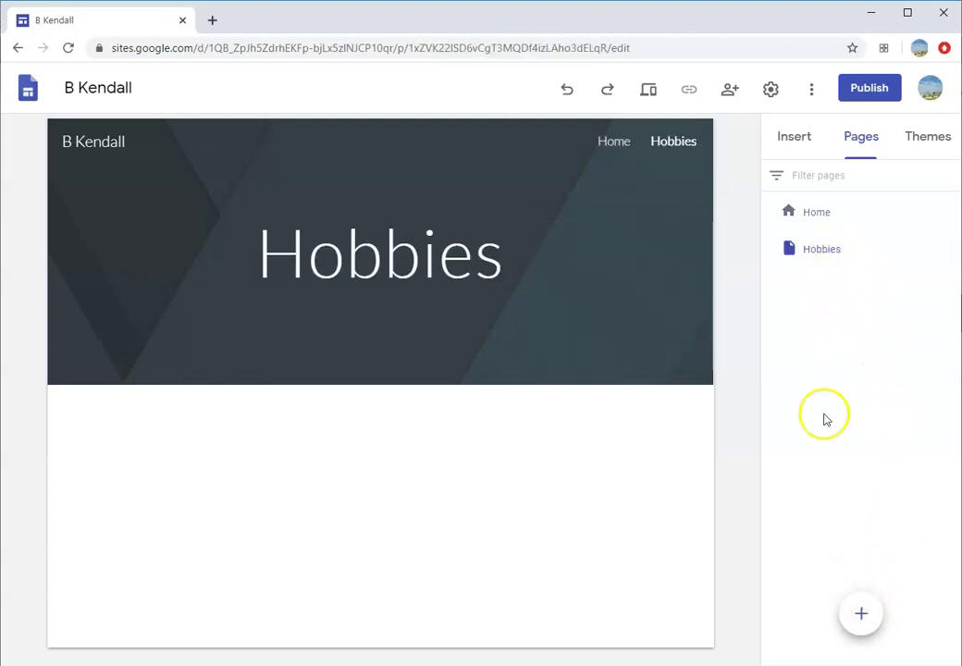
pyautogui.click(862, 617)
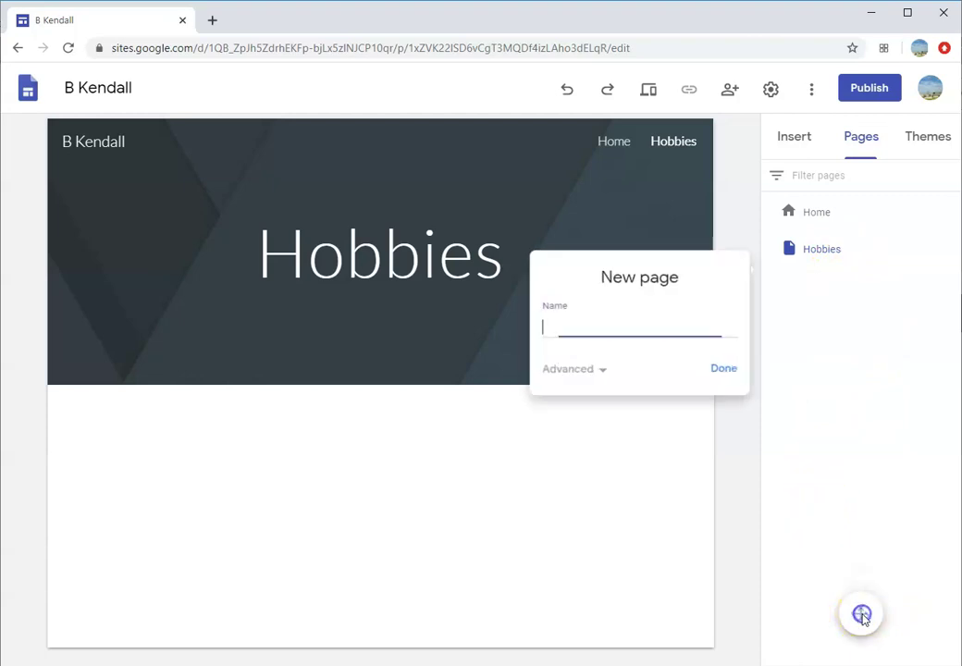
pyautogui.write('Family')
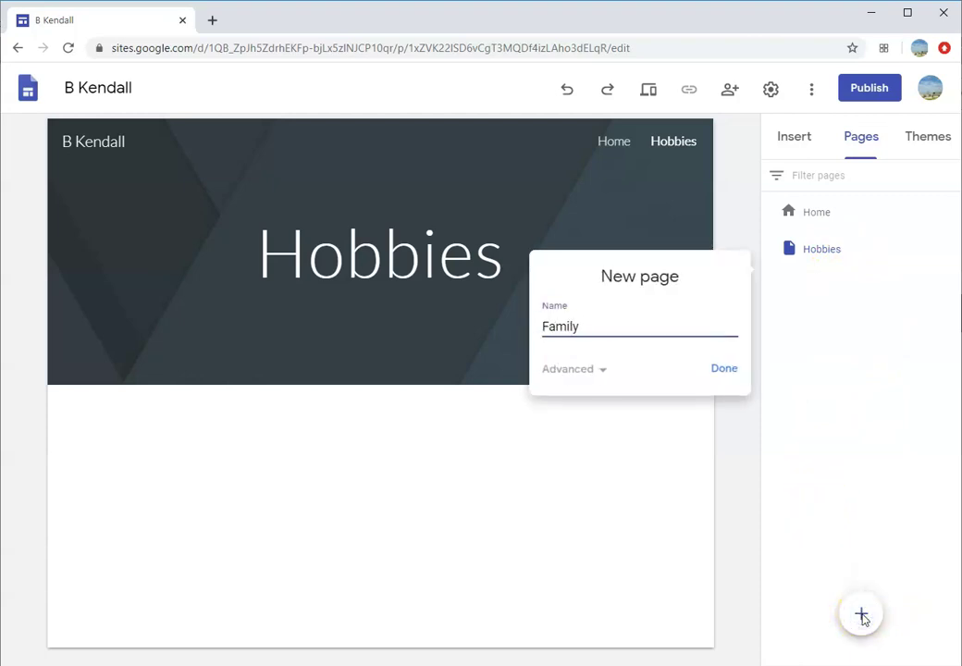
pyautogui.press('Return')
pyautogui.moveTo(862, 618)
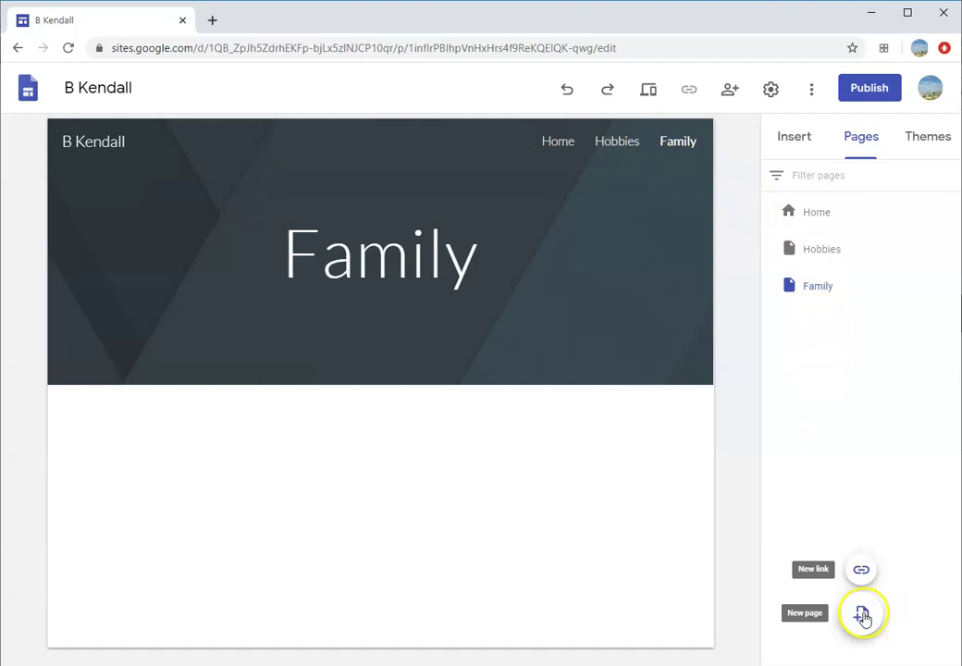
pyautogui.click(863, 615)
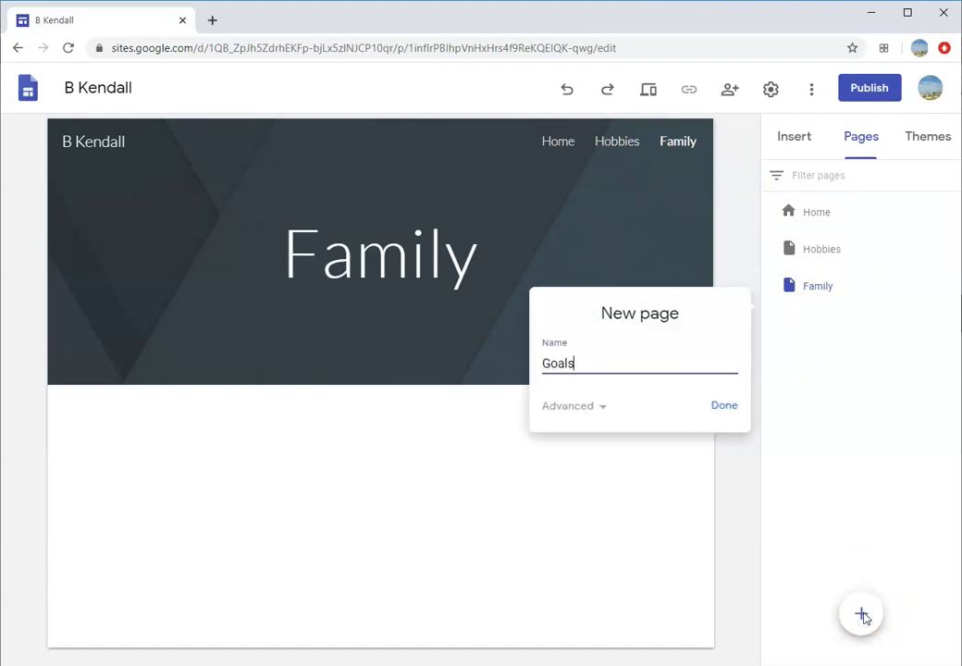
pyautogui.press('Return')
pyautogui.moveTo(863, 615)
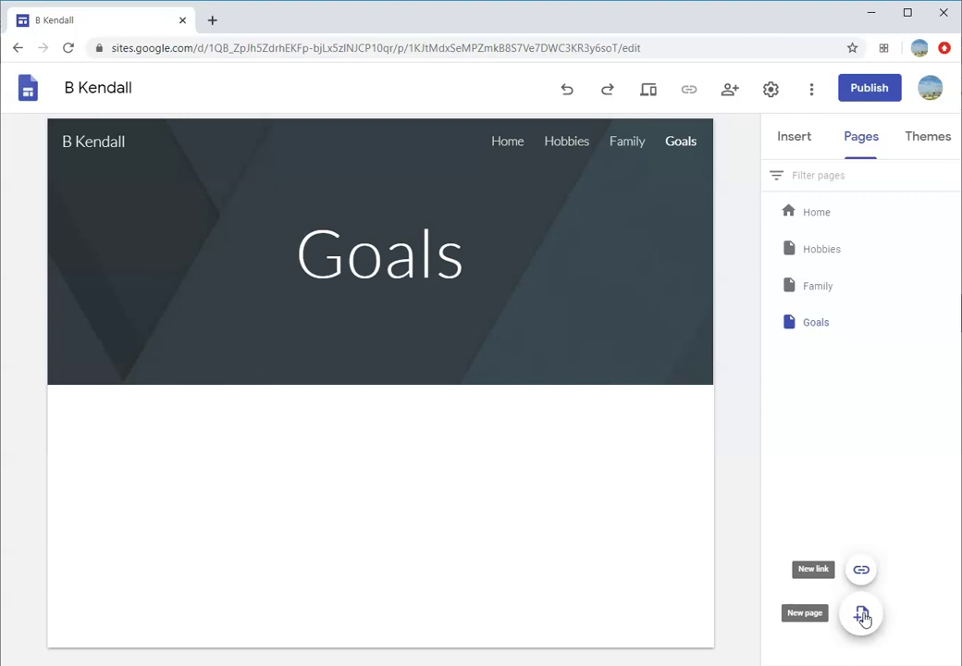
# - From the Hobbies page, create a new page named Mountain Biking
pyautogui.click(577, 146)
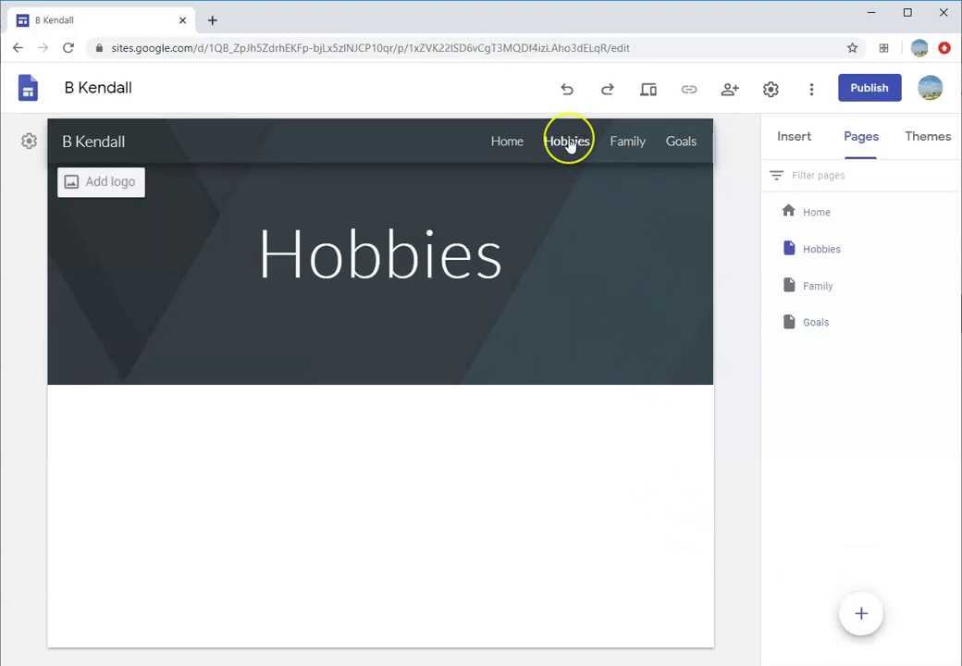
pyautogui.click(570, 145)
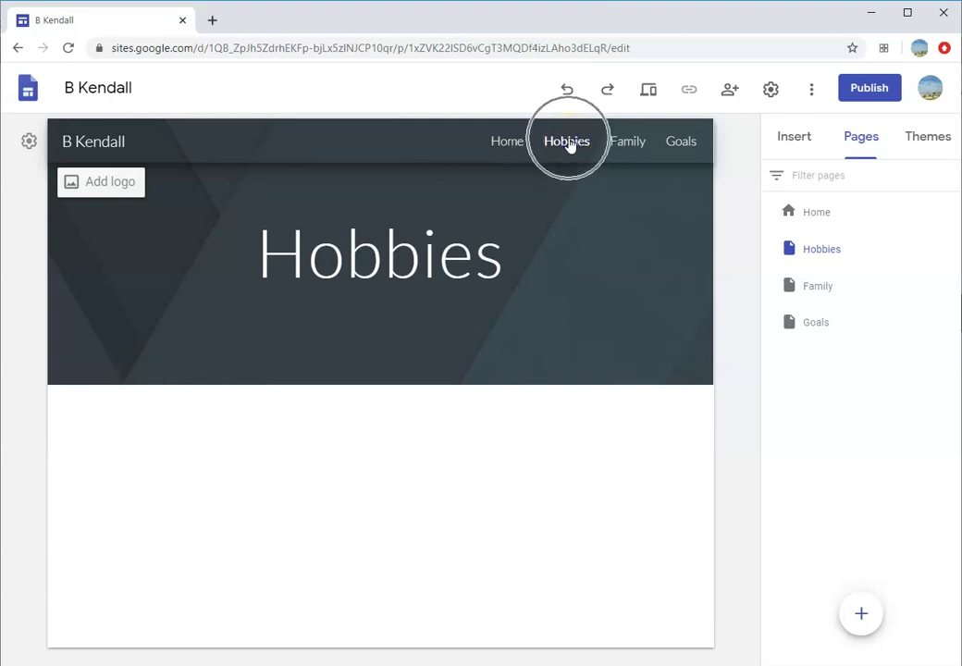
pyautogui.moveTo(829, 254)
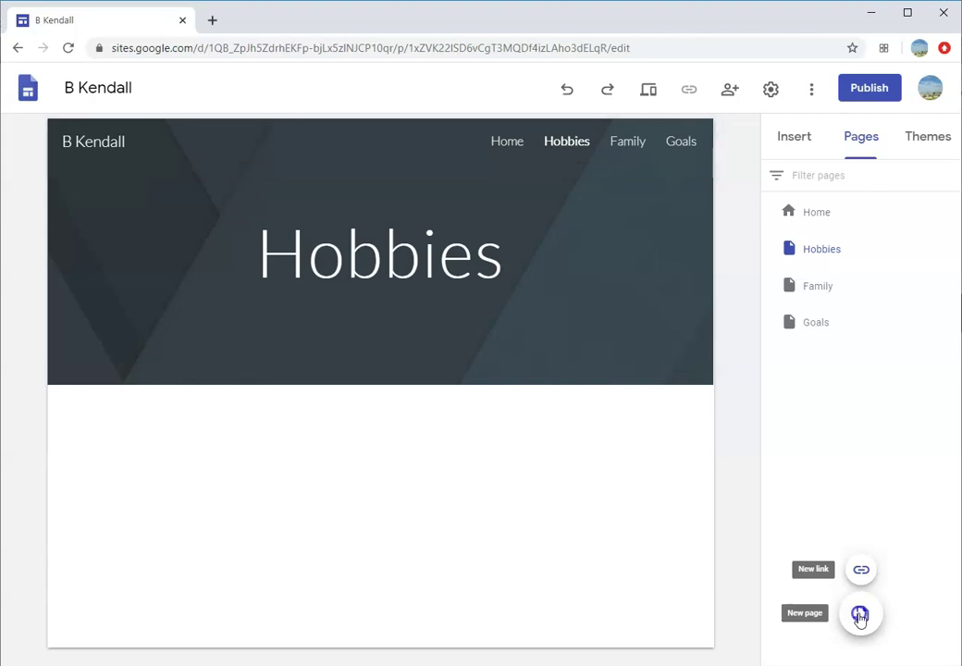
pyautogui.click(862, 615)
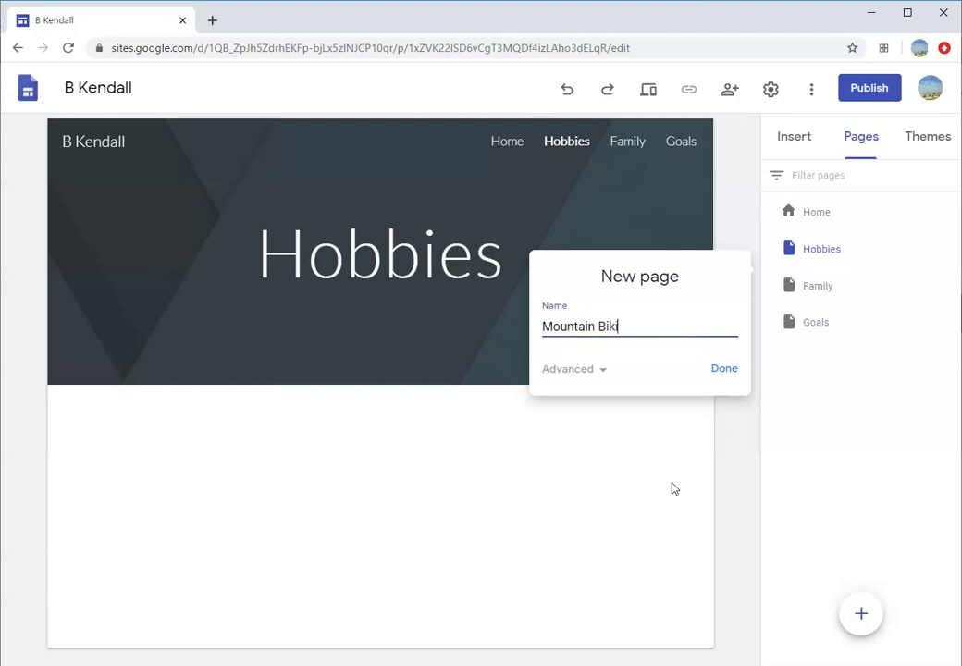
pyautogui.press('Return')
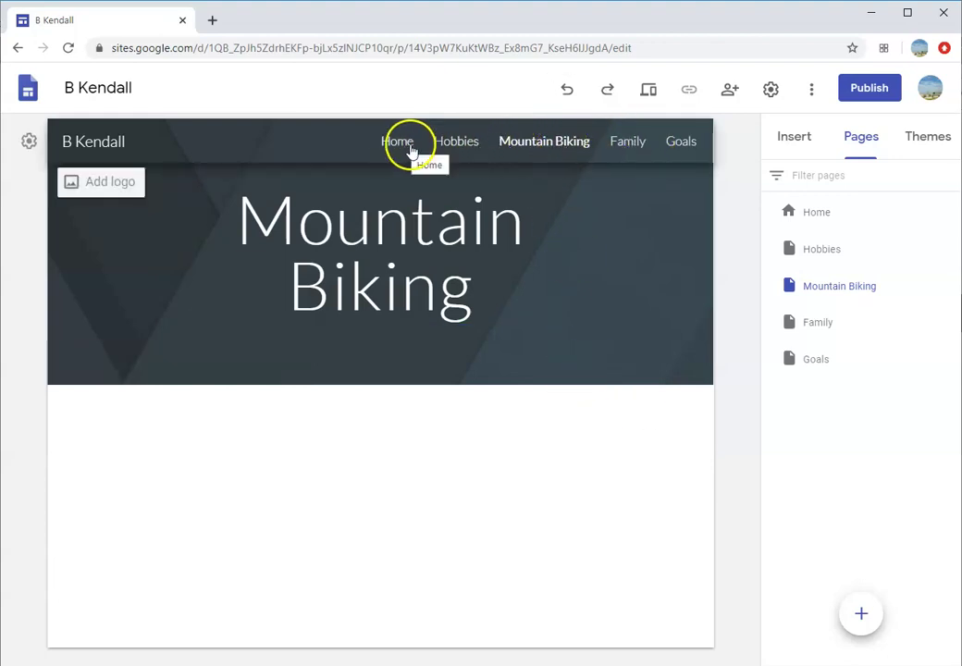
# - Nest Mountain Biking under Hobbies, then create a Gardening subpage there too
pyautogui.click(828, 287)
pyautogui.moveTo(829, 289); pyautogui.dragTo(824, 257)
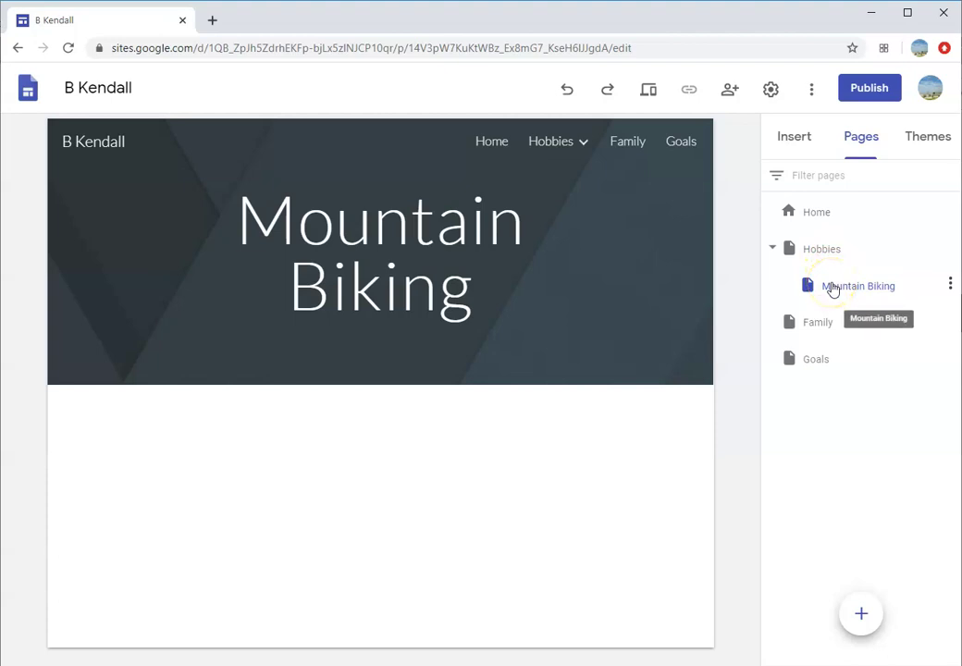
pyautogui.moveTo(568, 142)
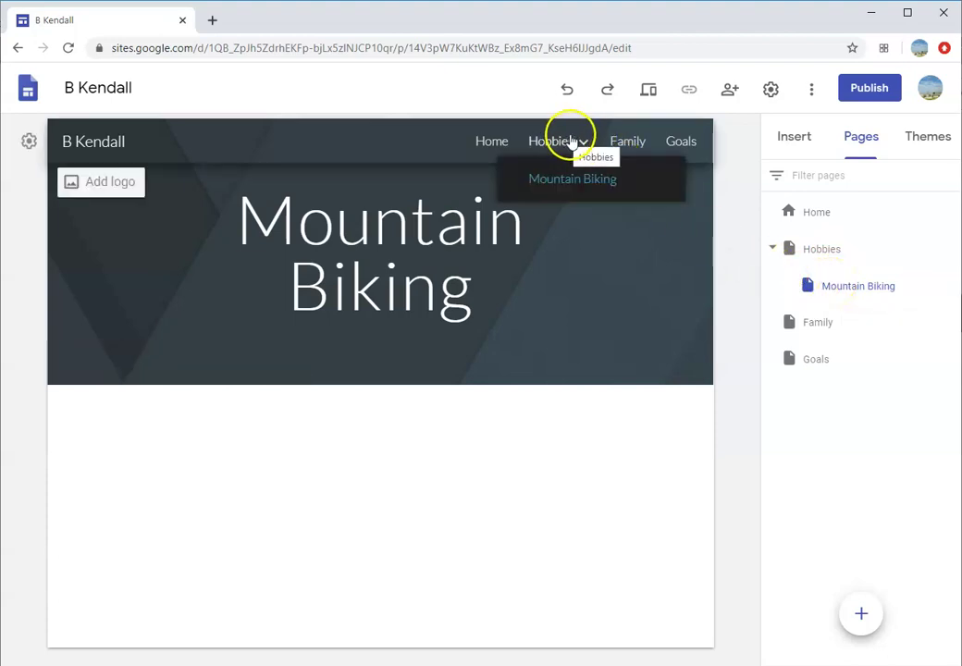
pyautogui.click(548, 146)
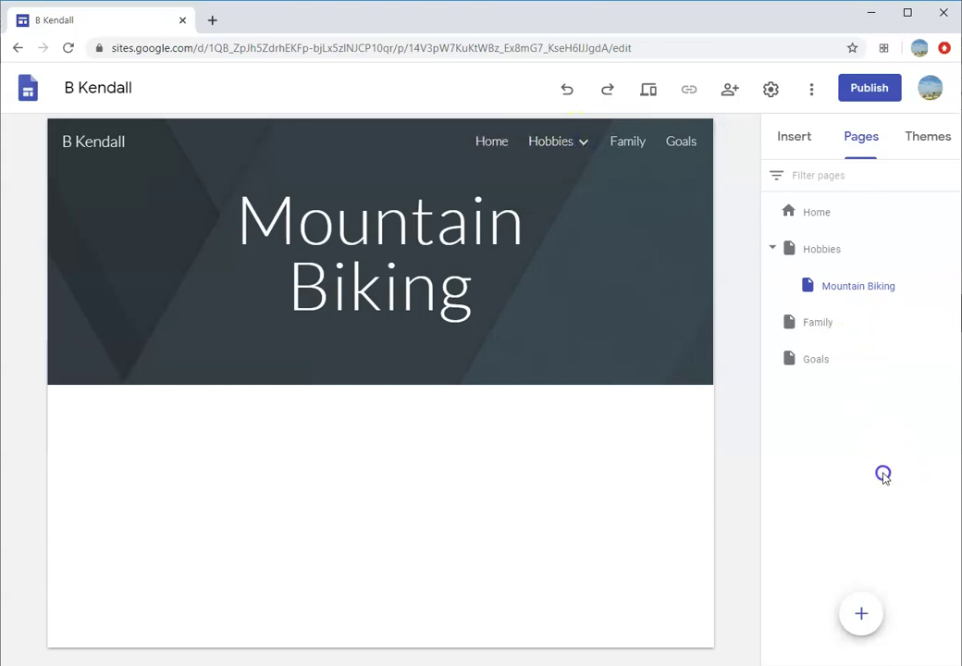
pyautogui.click(859, 612)
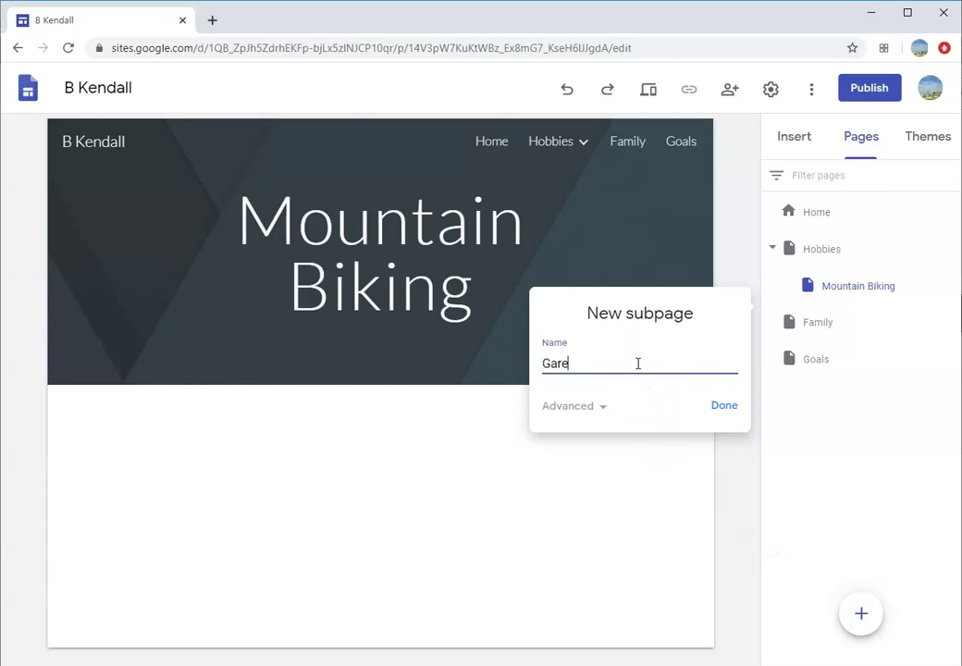
pyautogui.press('Return')
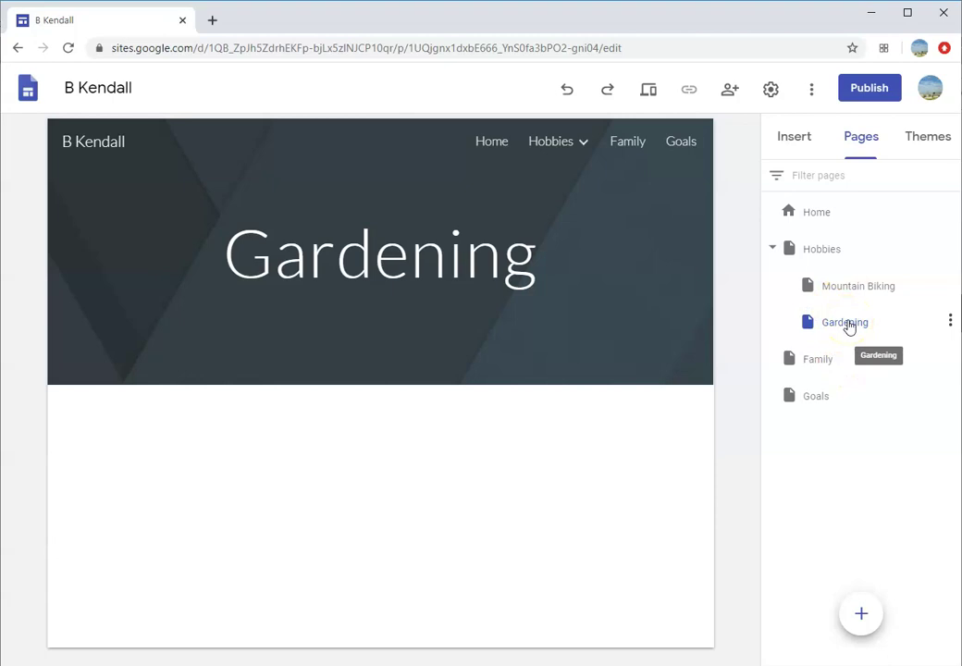
# - Drag Gardening in the Pages panel until it is Hobbies' first subpage, above Mountain Biking
pyautogui.moveTo(855, 327); pyautogui.dragTo(818, 395)
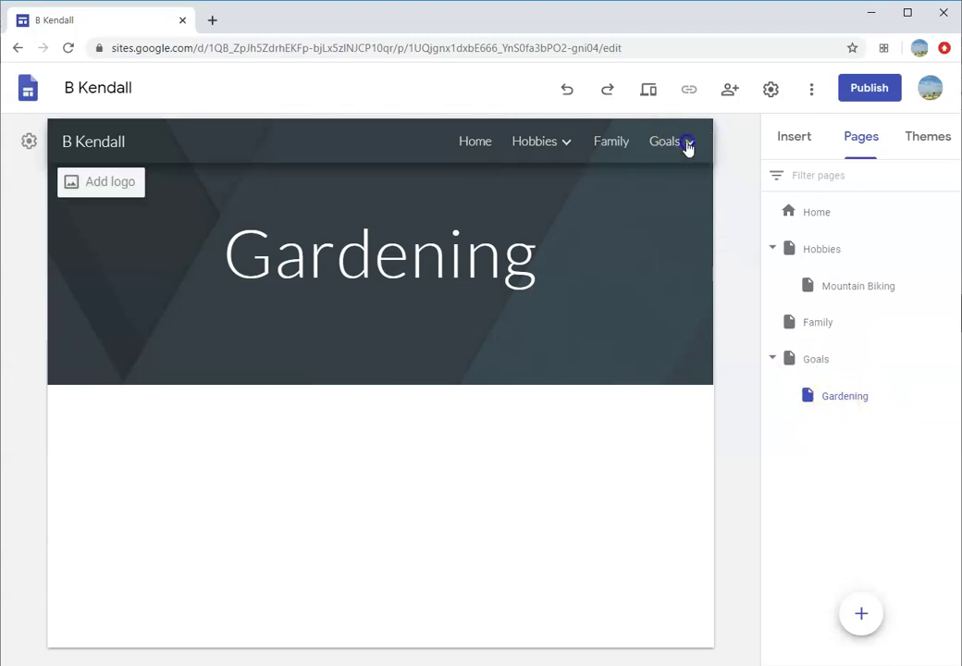
pyautogui.moveTo(833, 398); pyautogui.dragTo(831, 434)
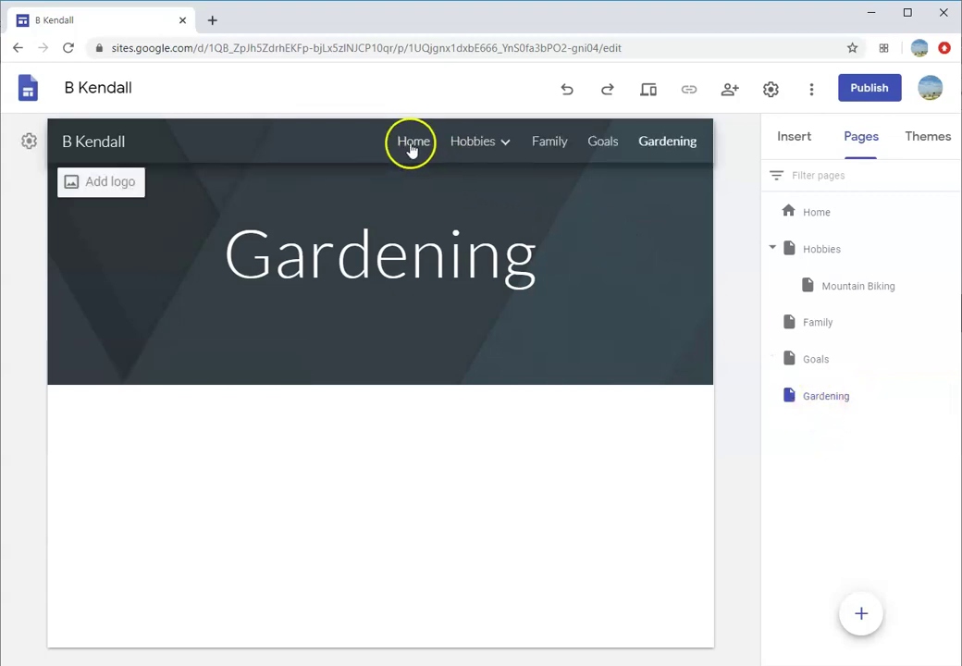
pyautogui.moveTo(513, 149)
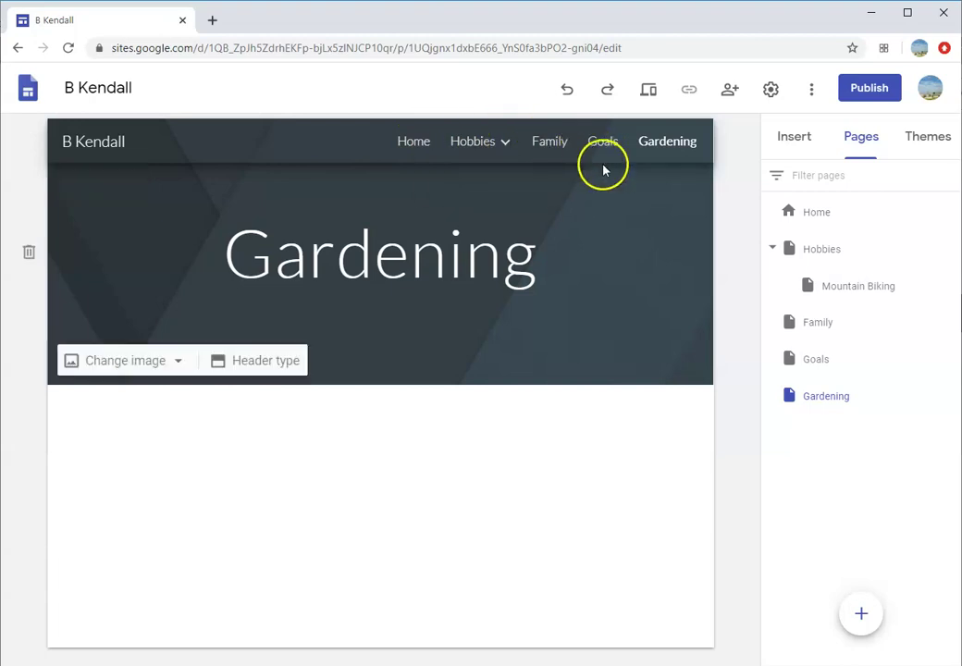
pyautogui.moveTo(821, 402); pyautogui.dragTo(826, 257)
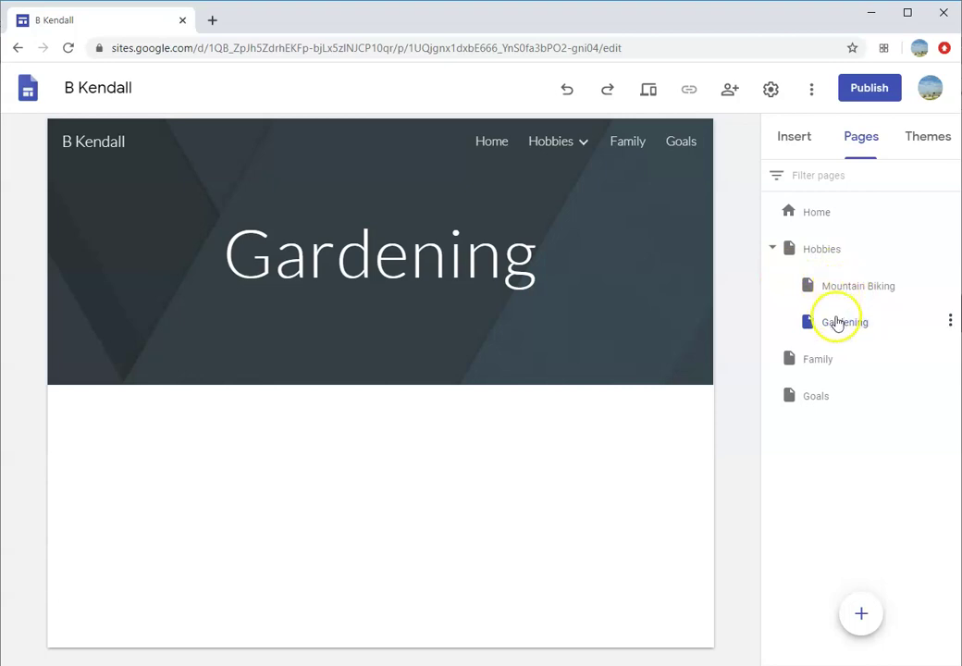
pyautogui.moveTo(584, 150)
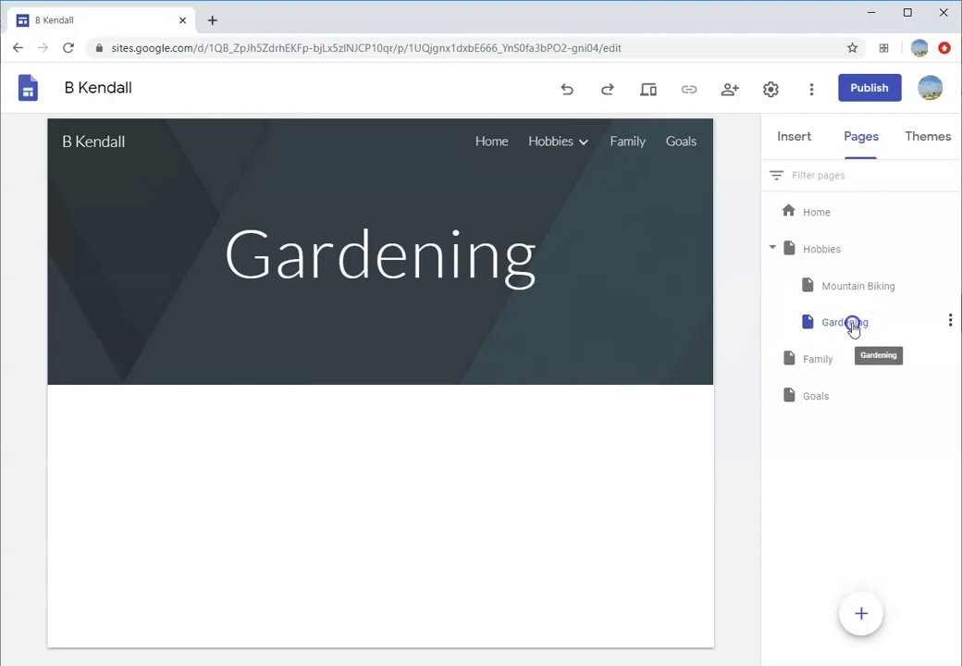
pyautogui.moveTo(852, 324); pyautogui.dragTo(856, 286)
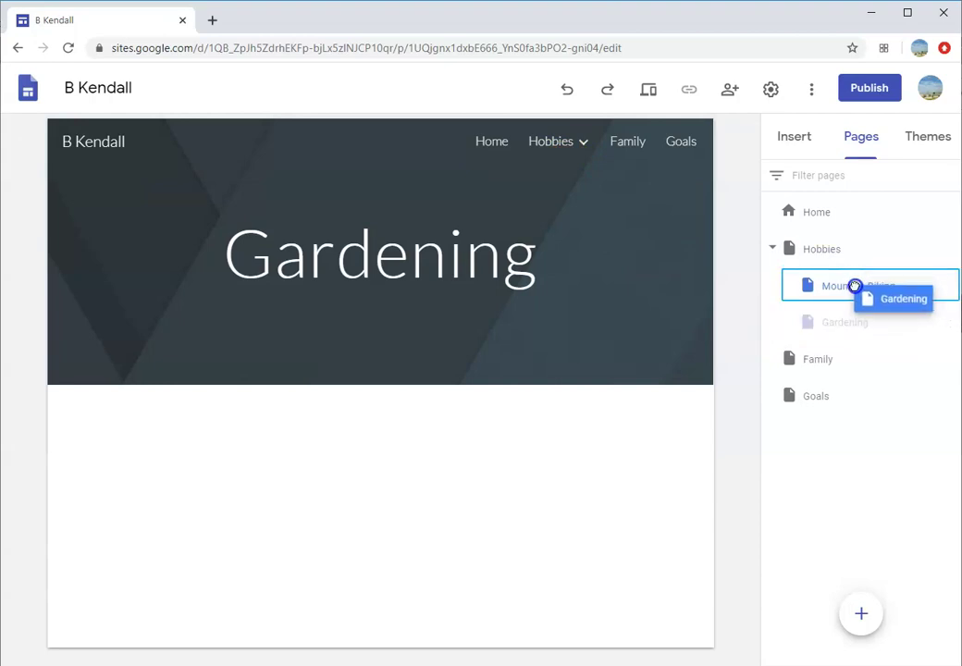
pyautogui.moveTo(855, 286); pyautogui.dragTo(855, 277)
pyautogui.moveTo(596, 146)
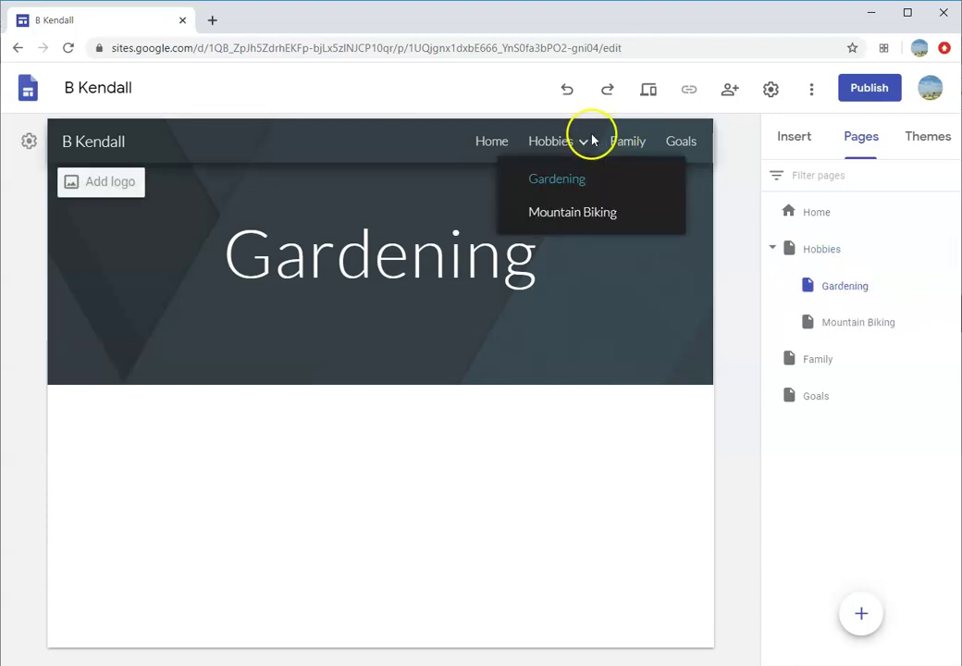
# - Add a '1 year' subpage under Goals through its options menu
pyautogui.click(815, 398)
pyautogui.click(950, 395)
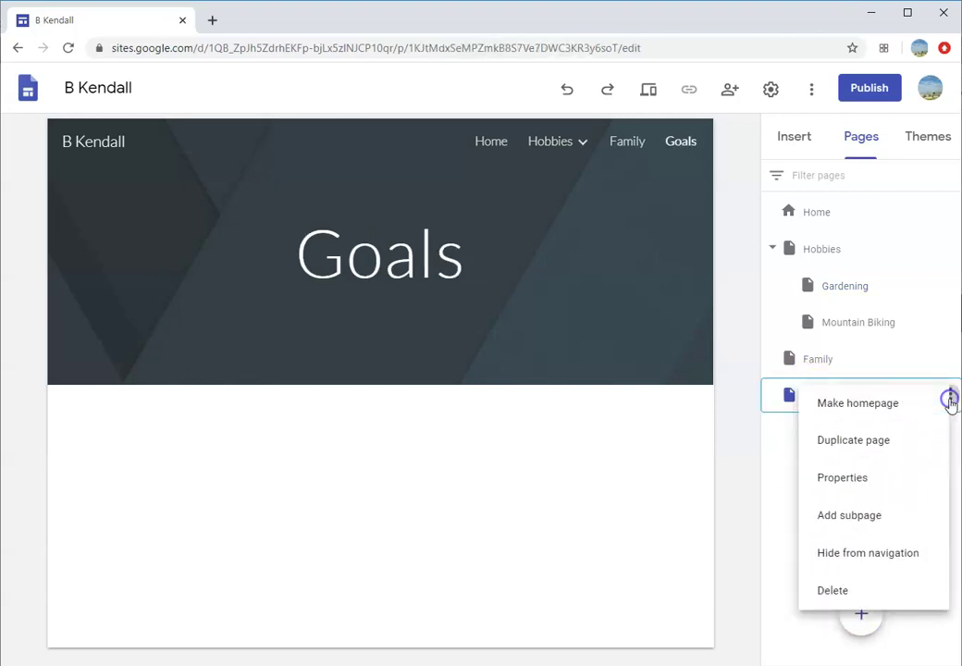
pyautogui.click(784, 474)
pyautogui.moveTo(864, 616)
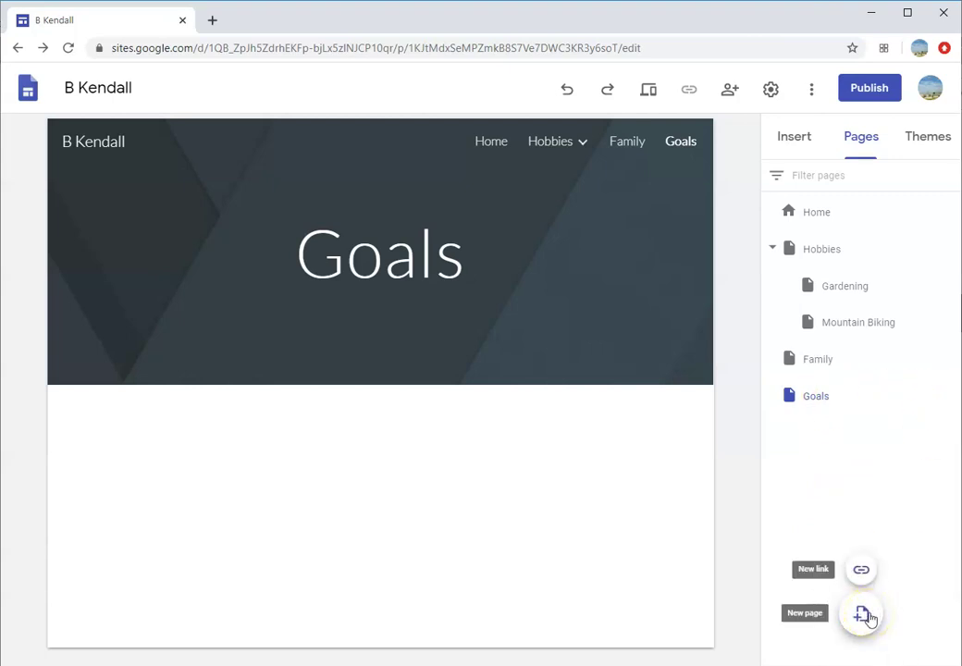
pyautogui.click(950, 396)
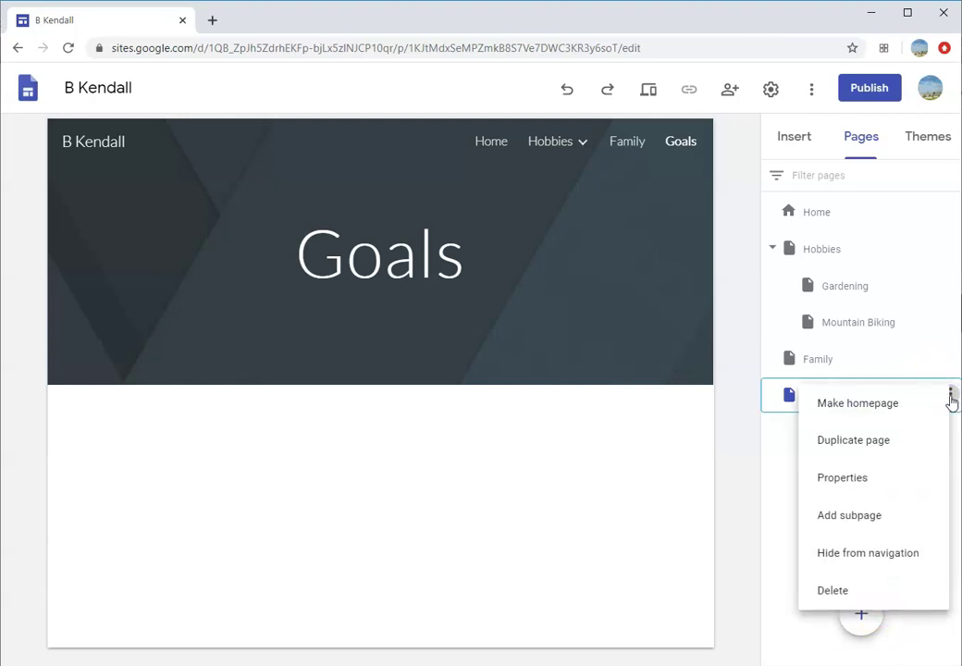
pyautogui.click(864, 515)
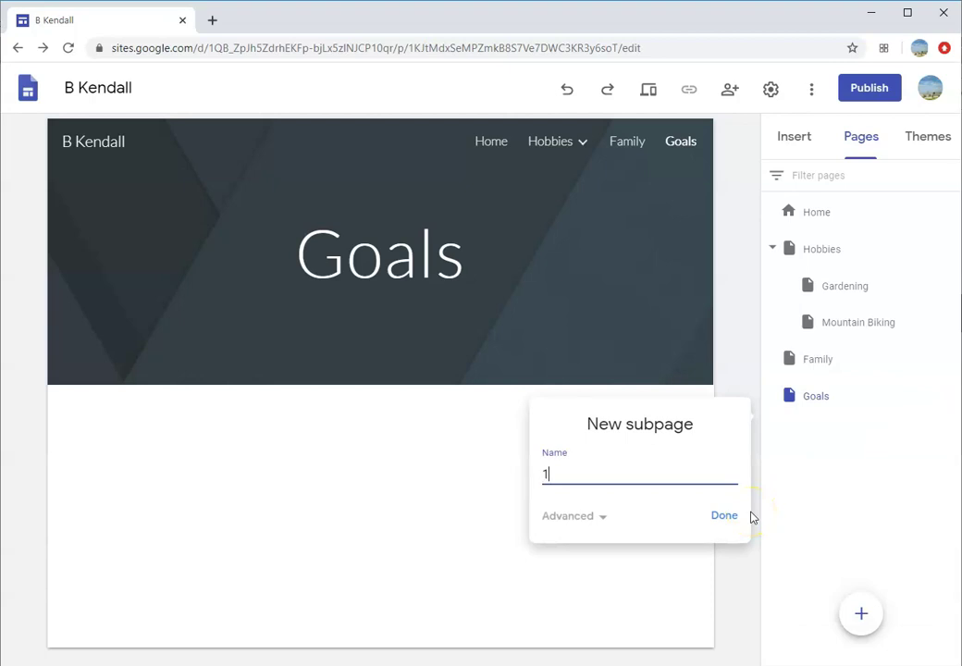
pyautogui.press('Return')
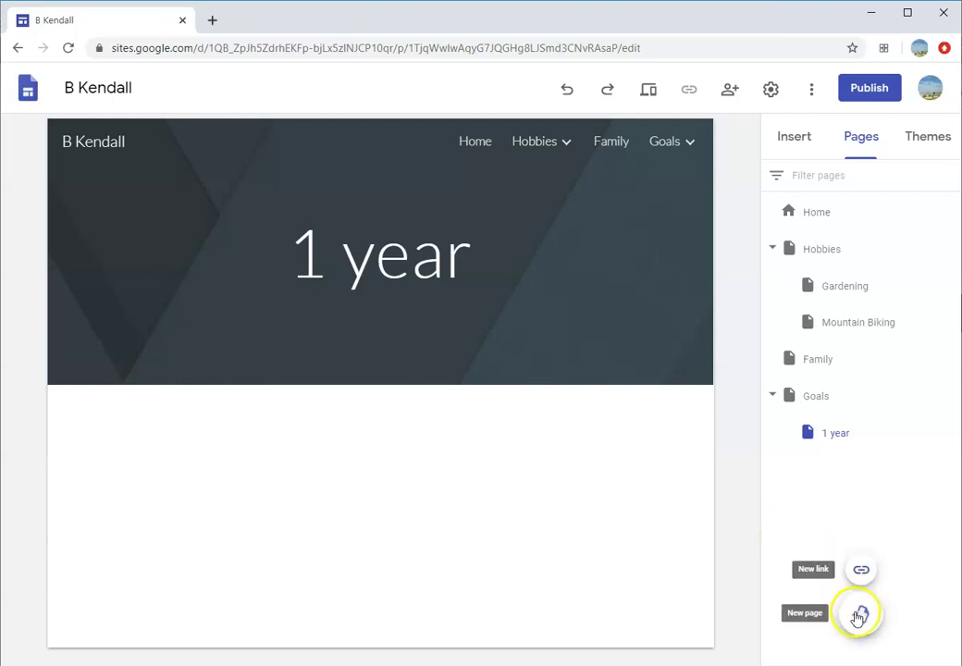
# - Create a '5 year' page and nest it under Goals
pyautogui.click(862, 616)
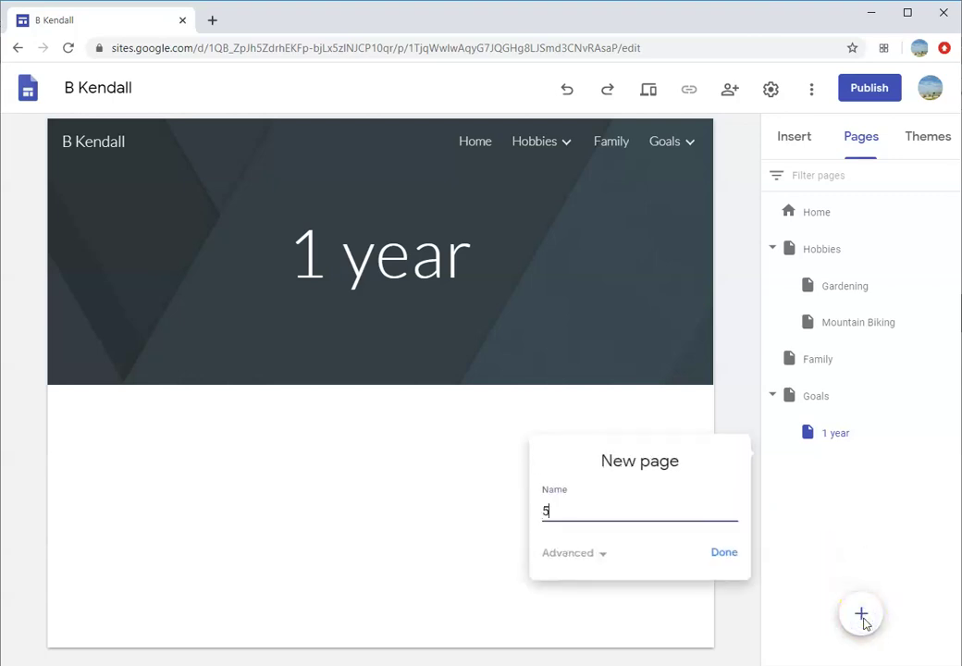
pyautogui.press('Return')
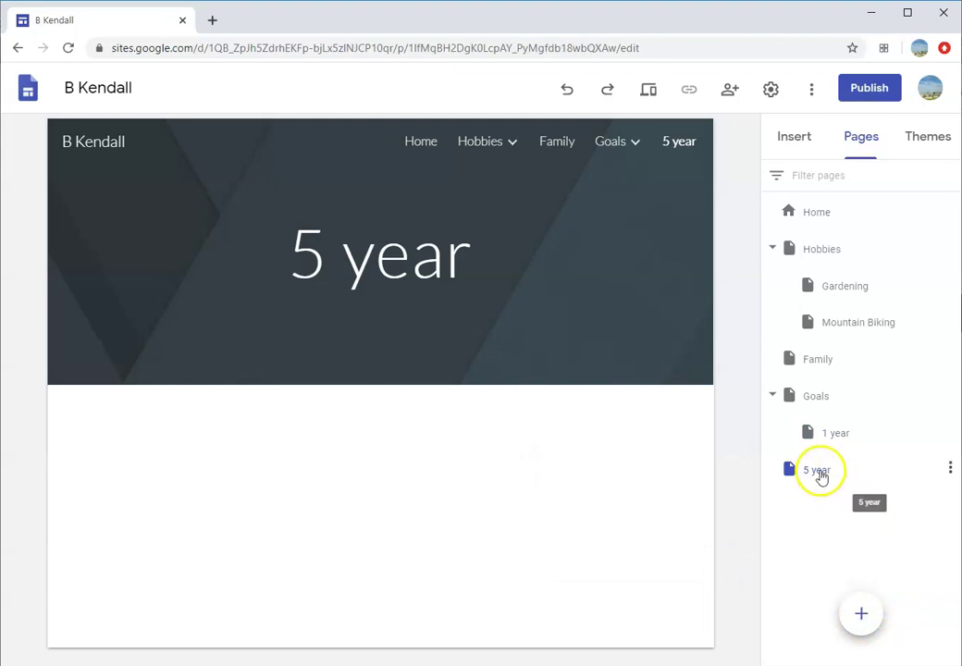
pyautogui.click(819, 472)
pyautogui.moveTo(819, 472); pyautogui.dragTo(828, 403)
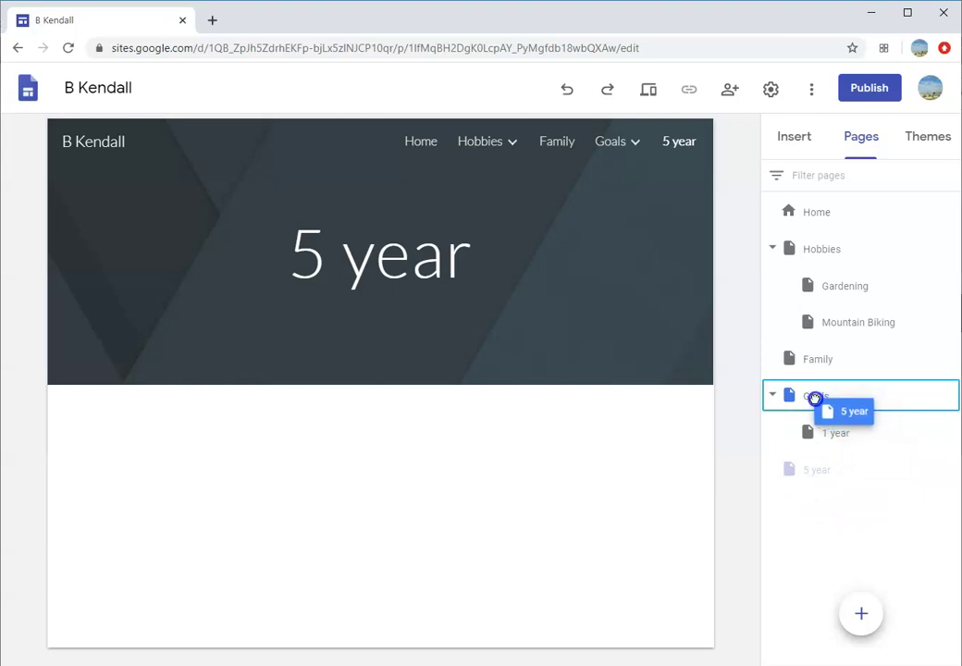
pyautogui.moveTo(815, 400); pyautogui.dragTo(816, 404)
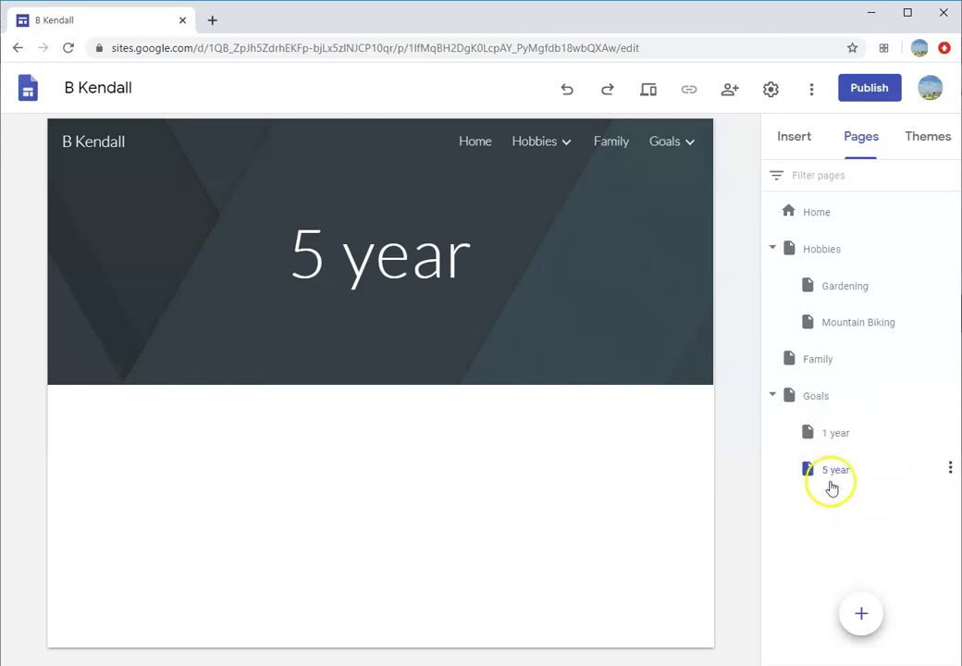
# - Create a '10 year' page, nest it under Goals, and move 5 year back before it
pyautogui.moveTo(862, 614)
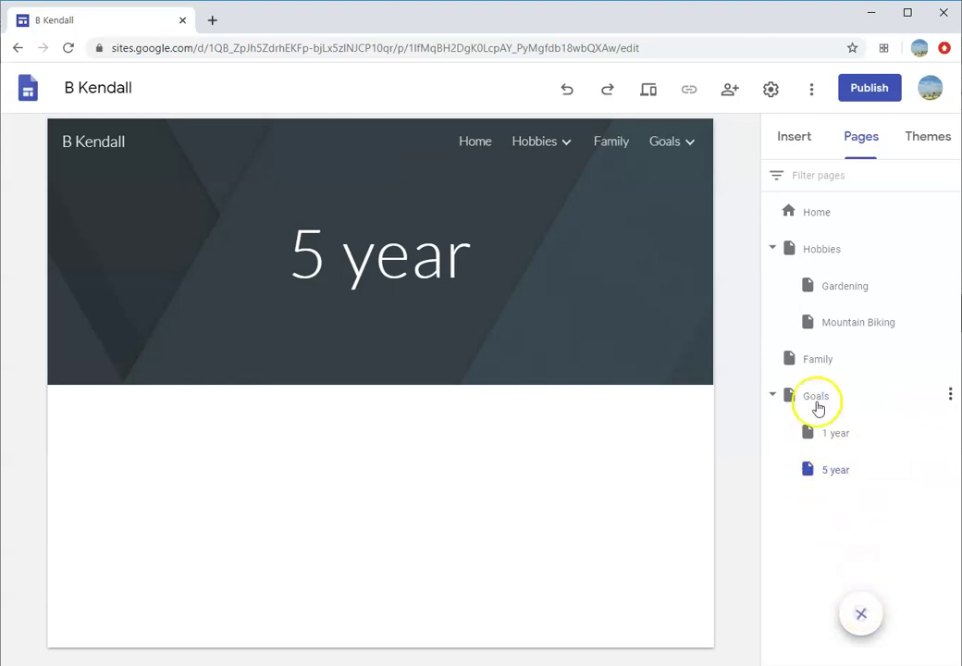
pyautogui.click(818, 396)
pyautogui.click(858, 616)
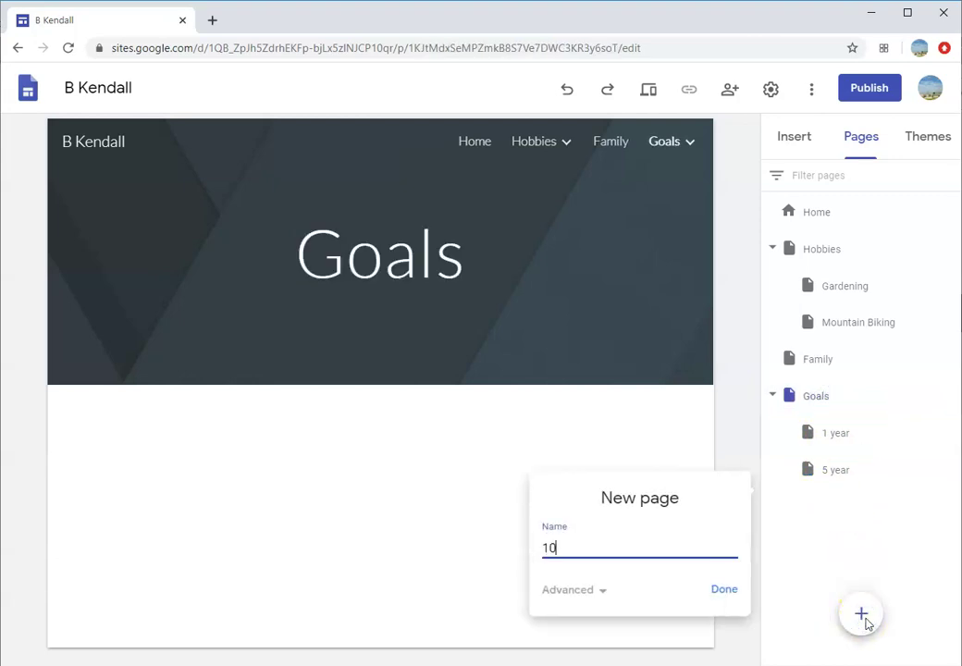
pyautogui.press('Return')
pyautogui.moveTo(866, 560); pyautogui.dragTo(812, 512)
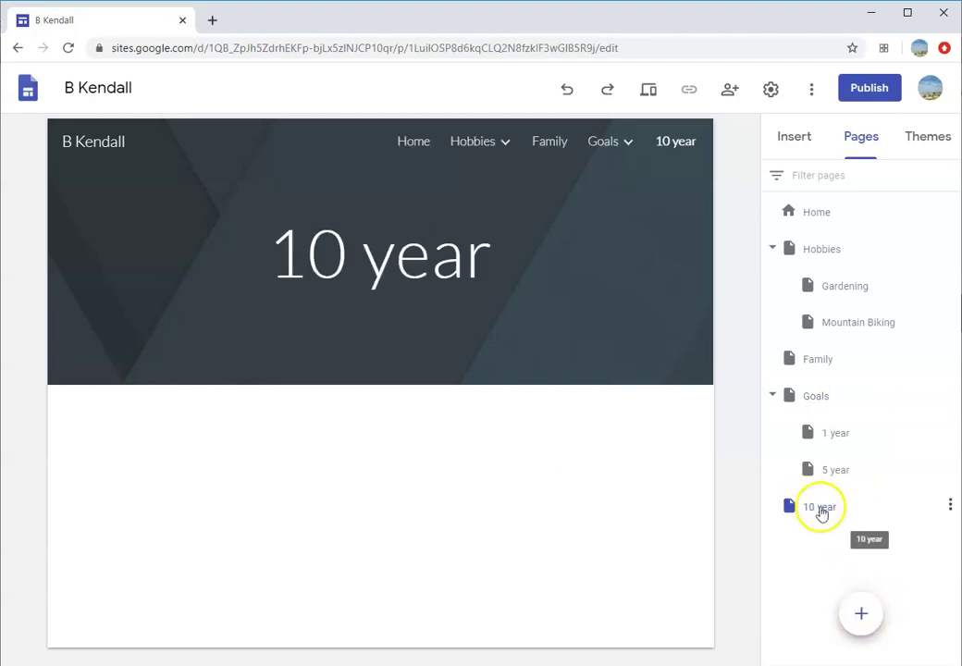
pyautogui.click(678, 152)
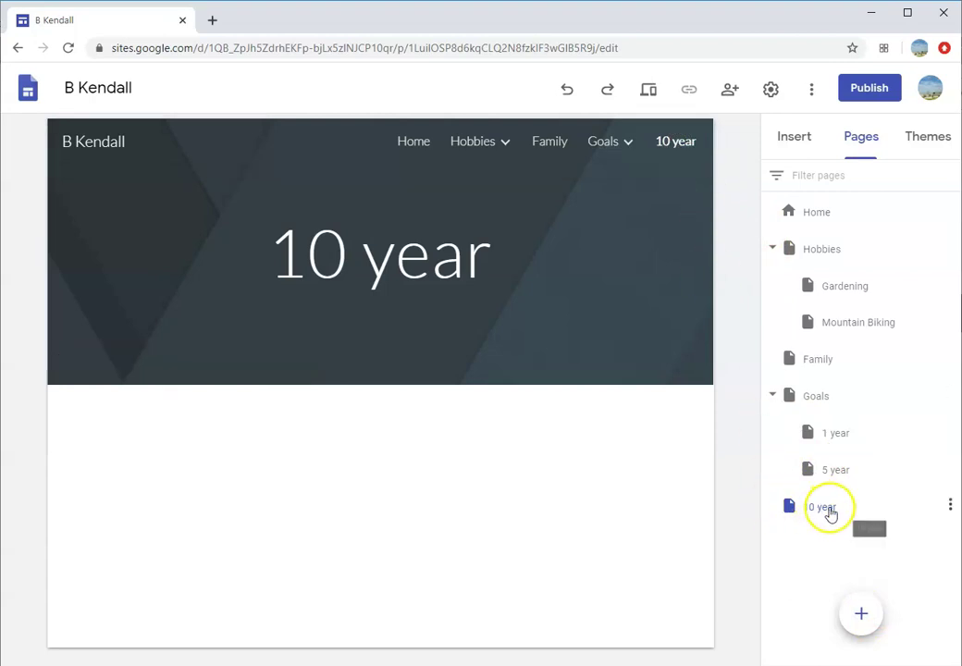
pyautogui.moveTo(829, 511); pyautogui.dragTo(842, 453)
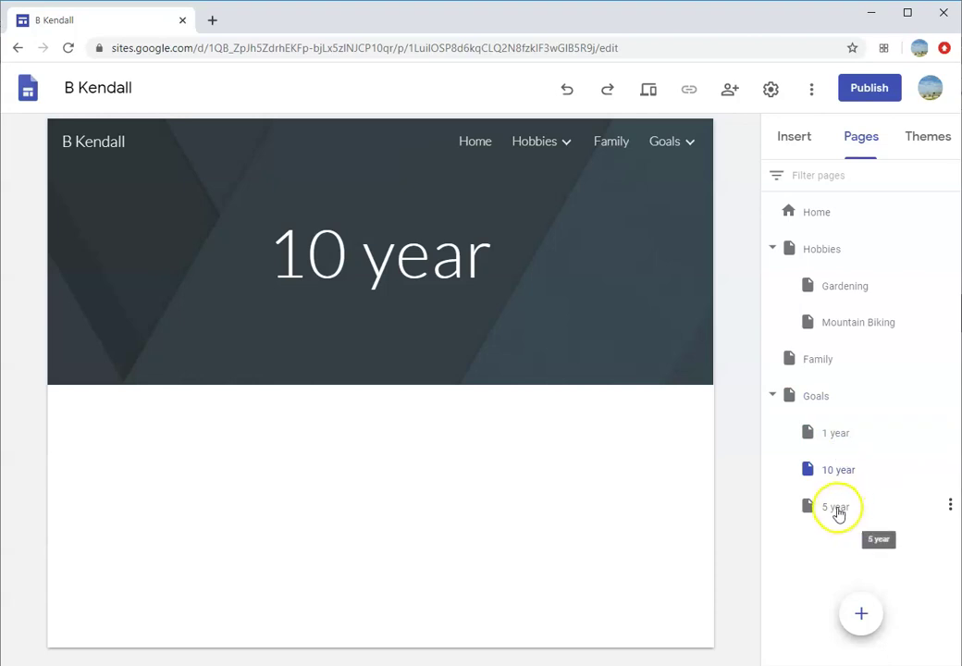
pyautogui.moveTo(838, 510); pyautogui.dragTo(844, 458)
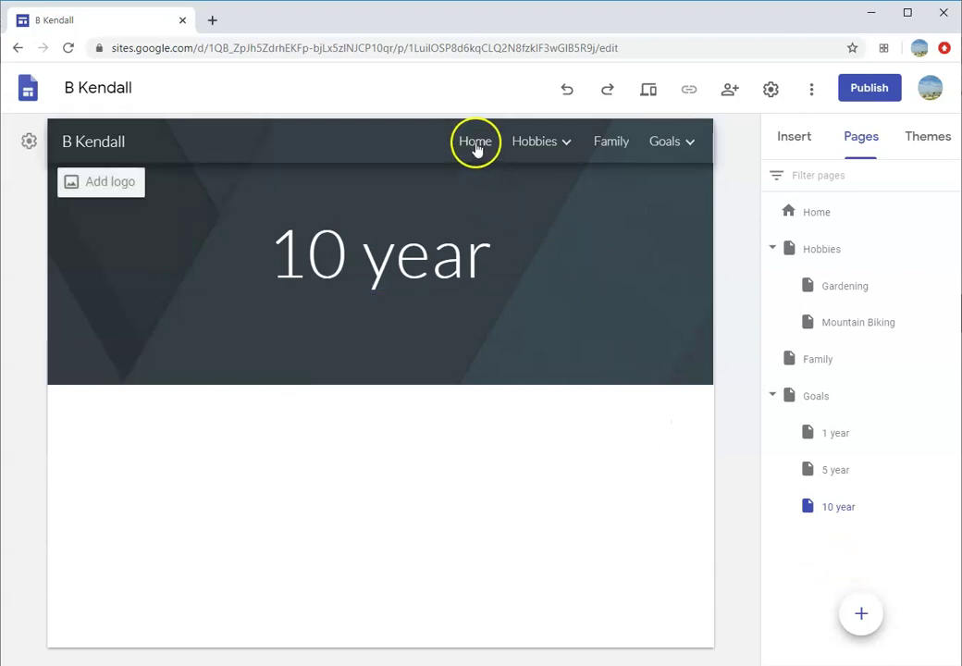
# - Open the site's more-options menu and dismiss it without choosing anything
pyautogui.moveTo(548, 154)
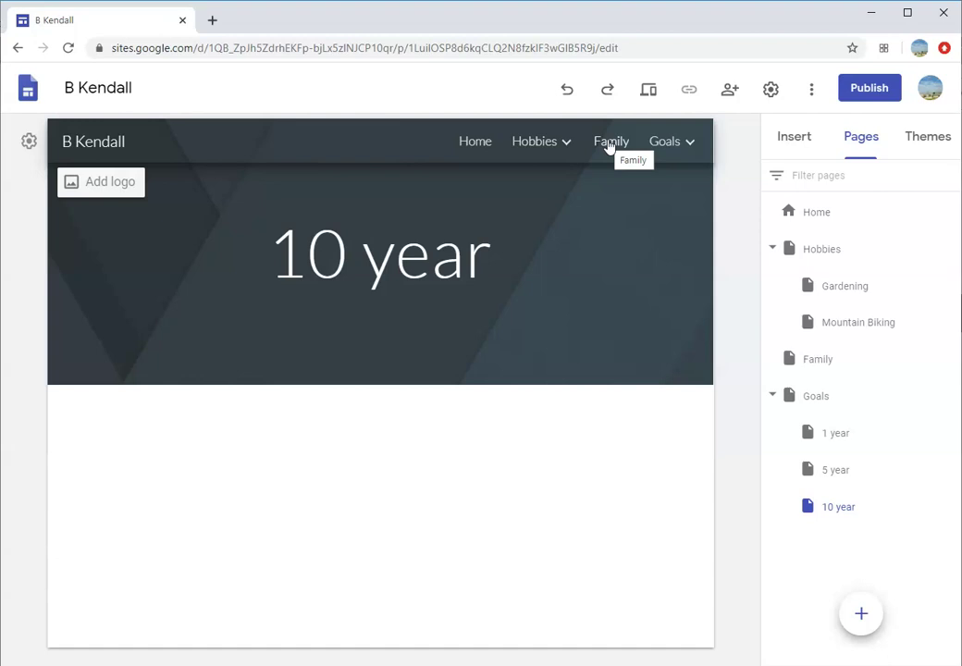
pyautogui.moveTo(674, 150)
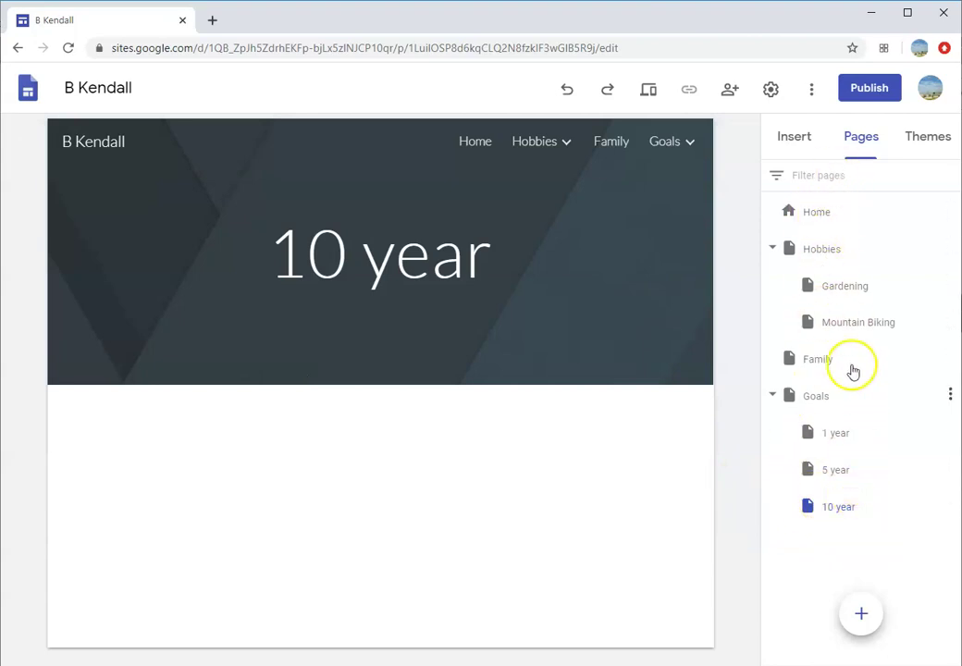
pyautogui.click(824, 205)
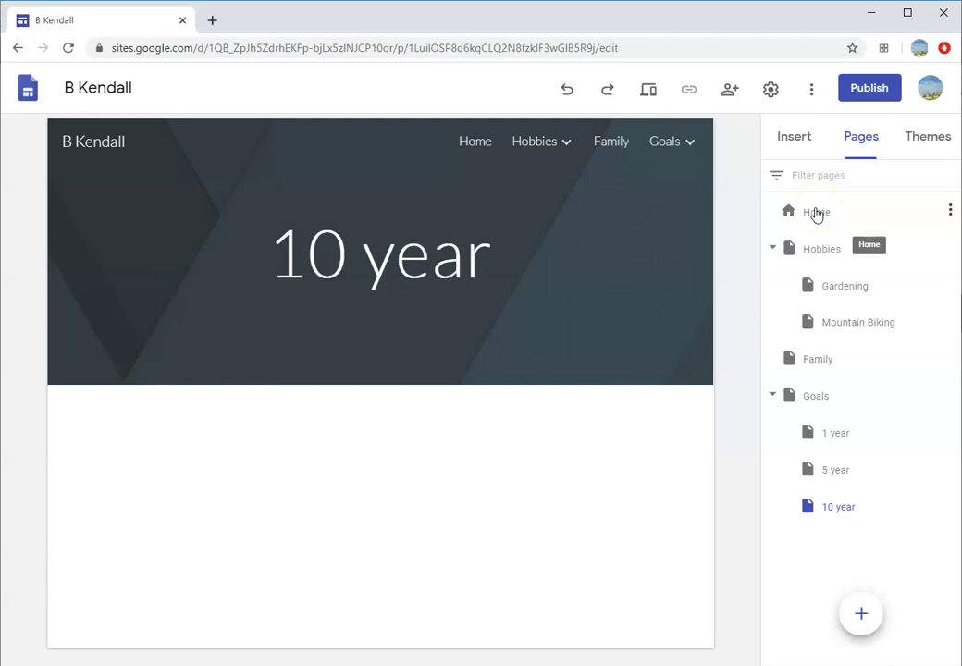
pyautogui.click(816, 93)
pyautogui.click(857, 541)
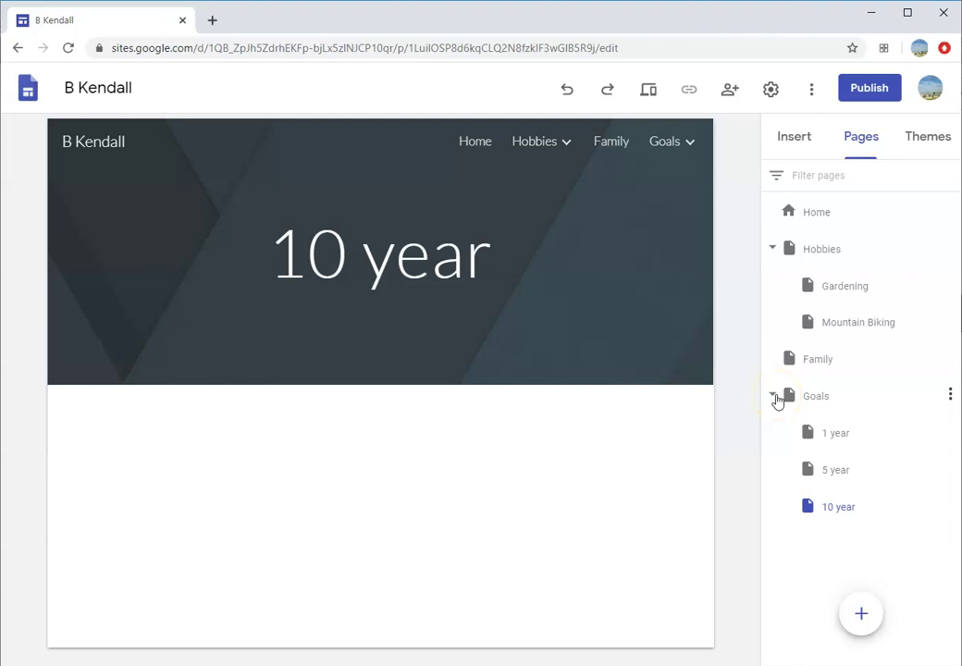
# - Collapse the Goals subpages, collapse and re-expand Hobbies, and open the Home page
pyautogui.click(776, 396)
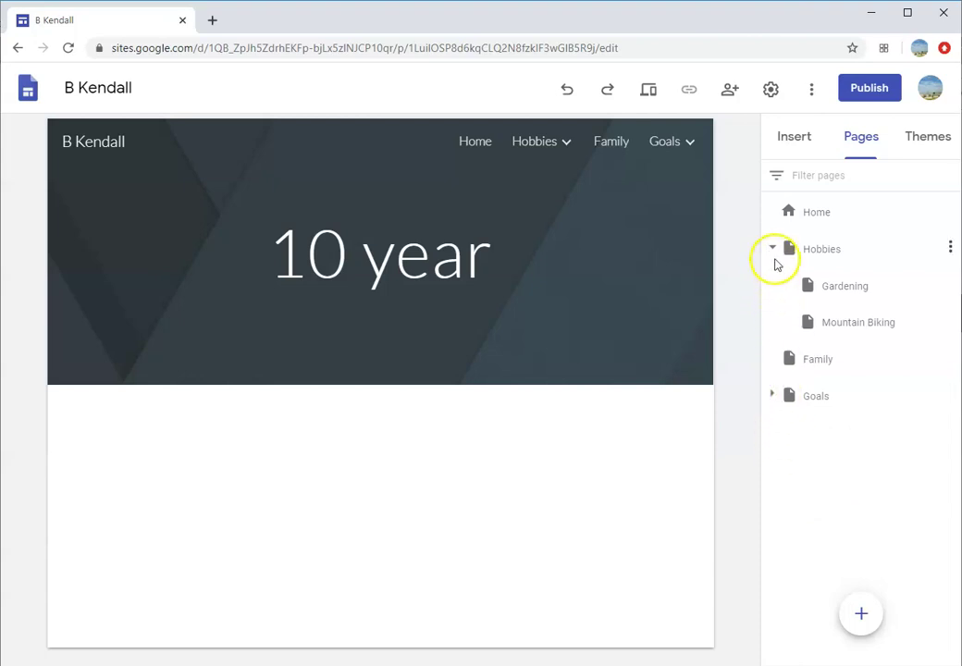
pyautogui.click(773, 251)
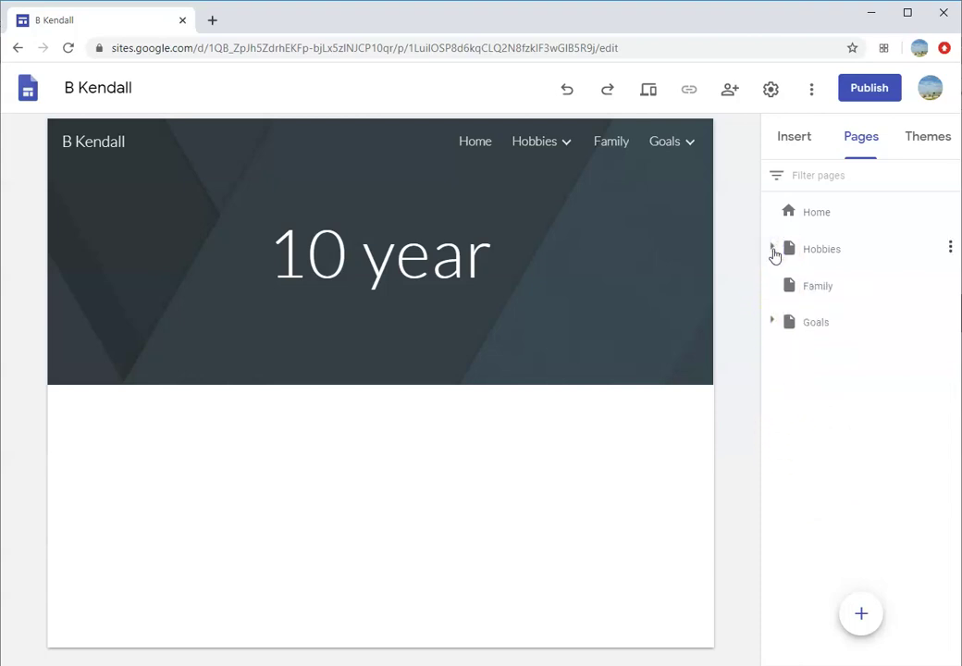
pyautogui.click(773, 250)
pyautogui.click(811, 212)
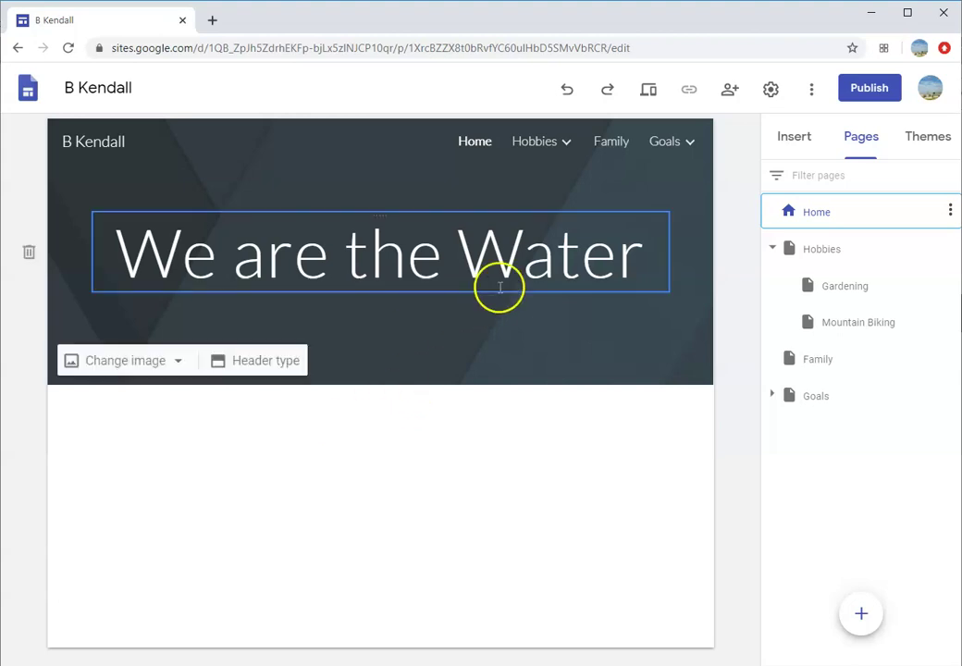
# - Scroll through the Insert panel's content options and return to the top of the list
pyautogui.click(795, 137)
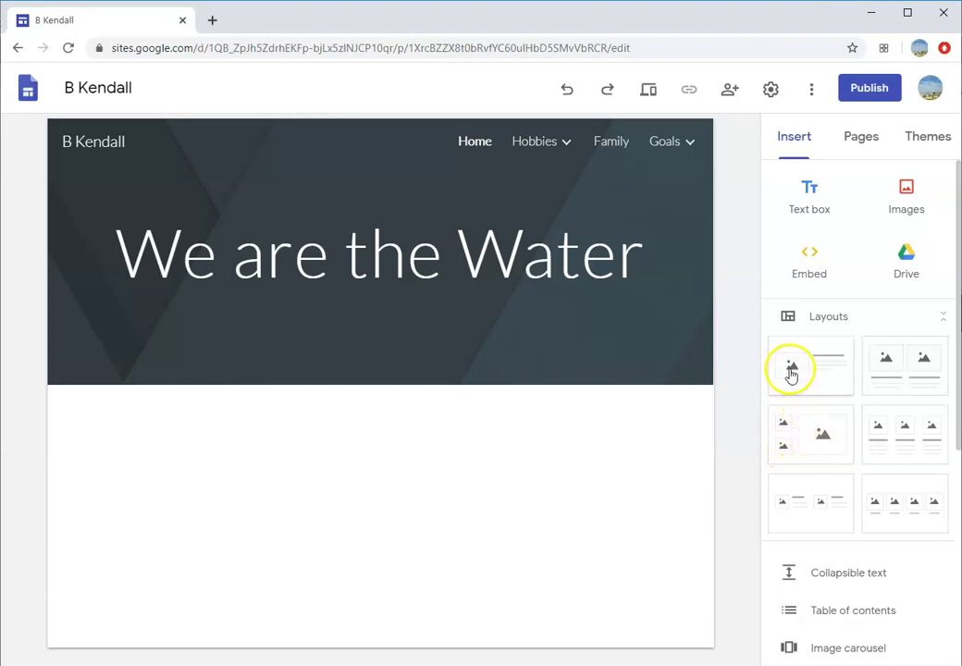
pyautogui.scroll(-2, 833, 370)
pyautogui.scroll(-2, 844, 453)
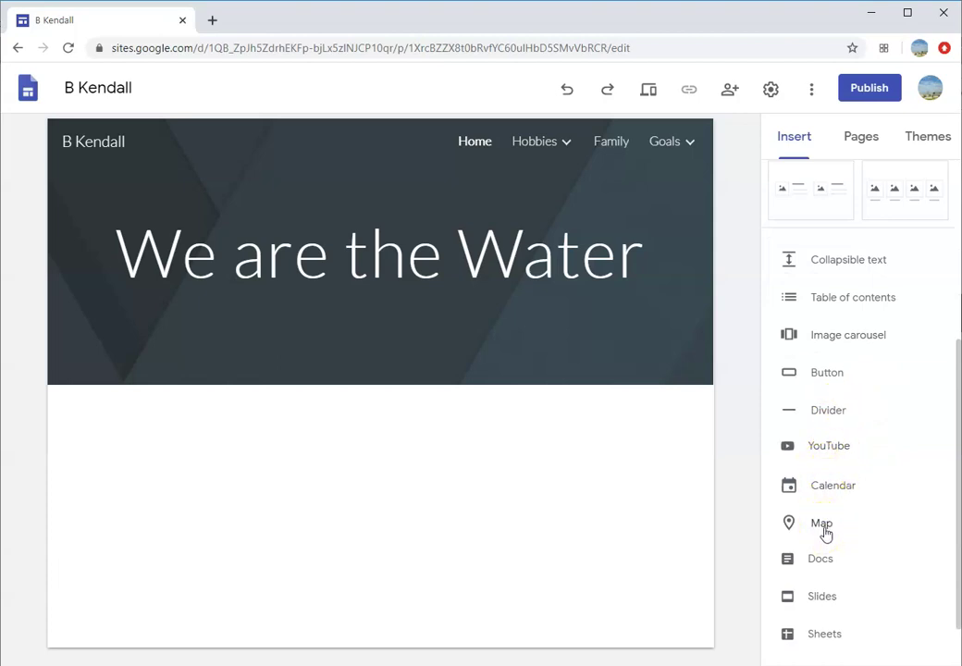
pyautogui.scroll(-1, 823, 555)
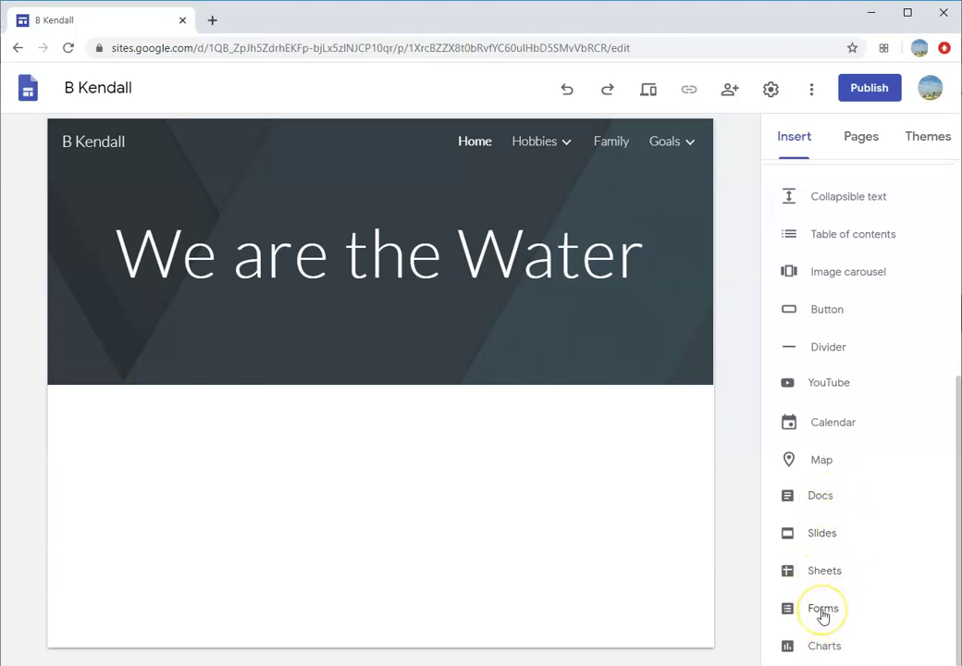
pyautogui.scroll(5, 865, 574)
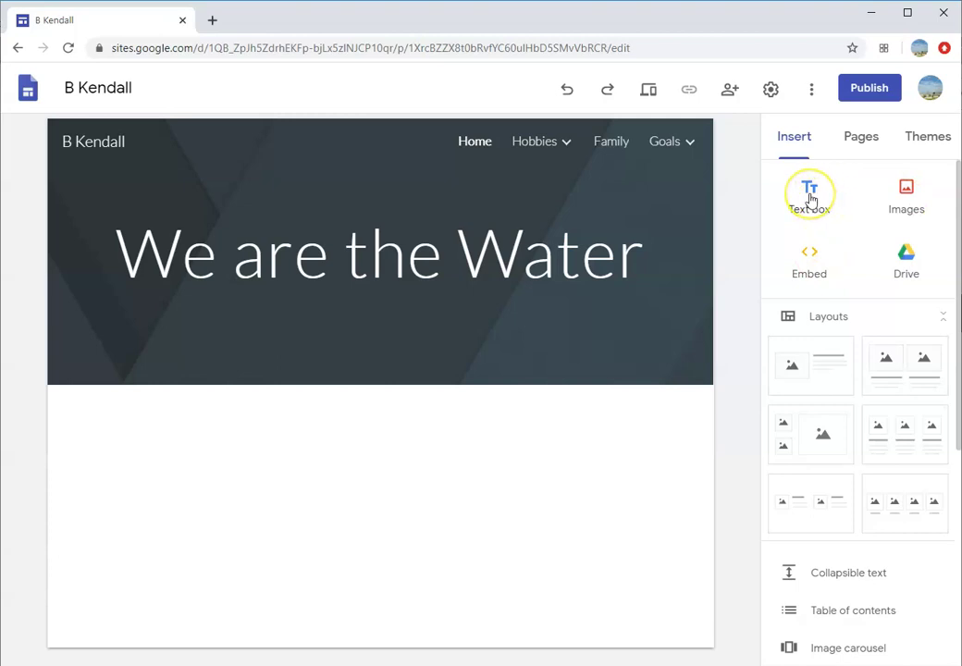
# - Insert a text box in the blank area below the 'We are the Water' header
pyautogui.moveTo(810, 199); pyautogui.dragTo(438, 558)
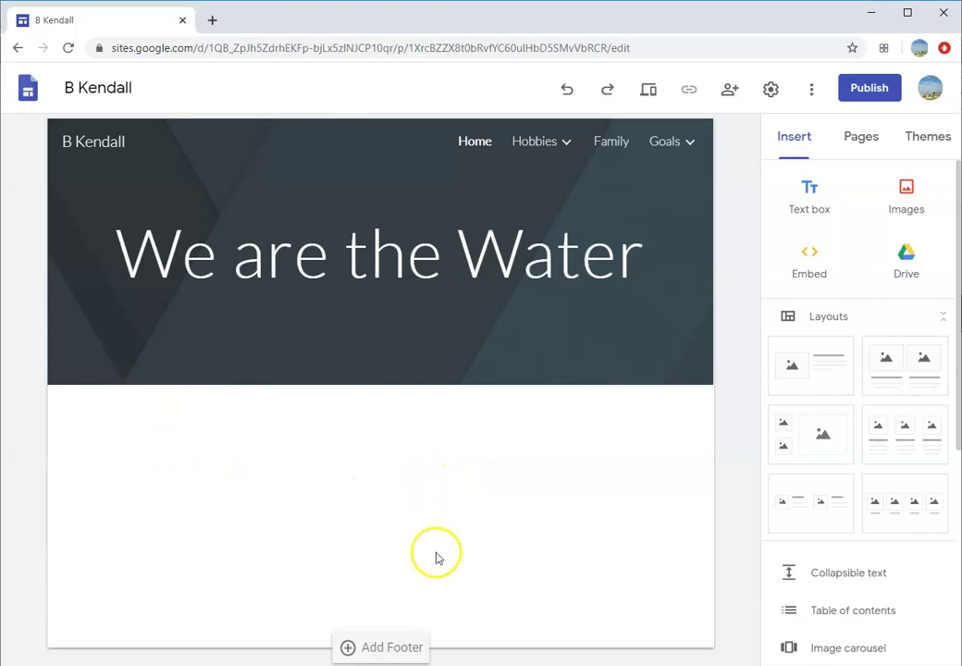
pyautogui.doubleClick(128, 426)
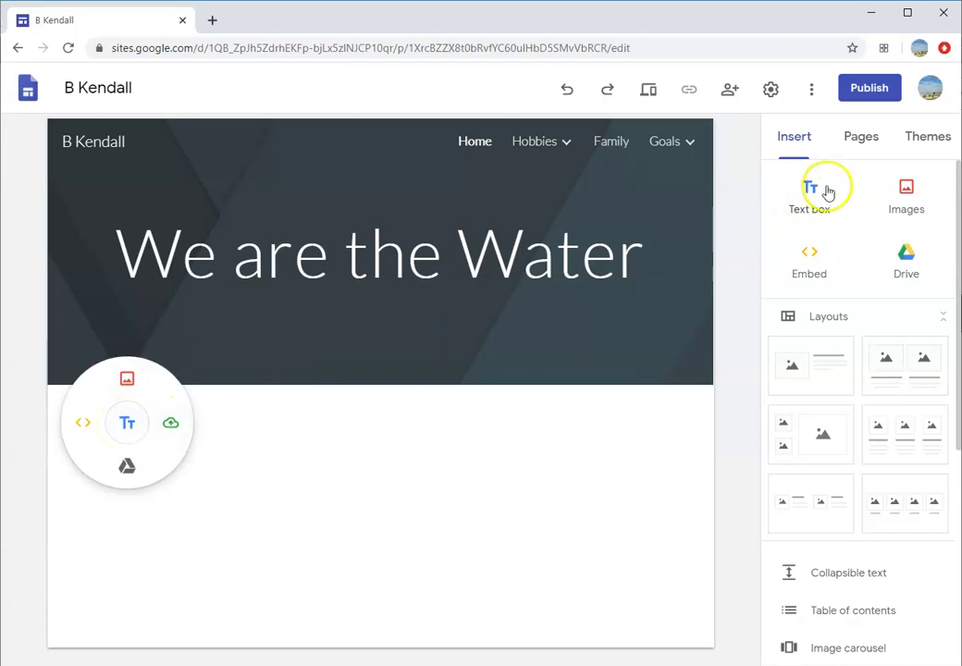
pyautogui.click(128, 422)
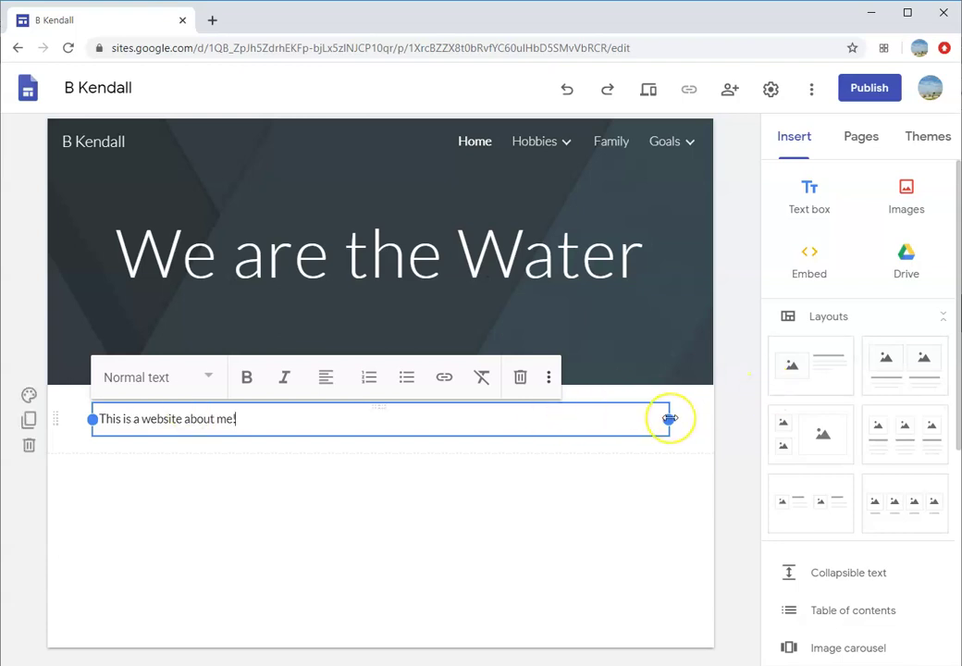
# - Narrow the 'This is a website about me!' text box and centre it beneath the header
pyautogui.moveTo(669, 420); pyautogui.dragTo(447, 421)
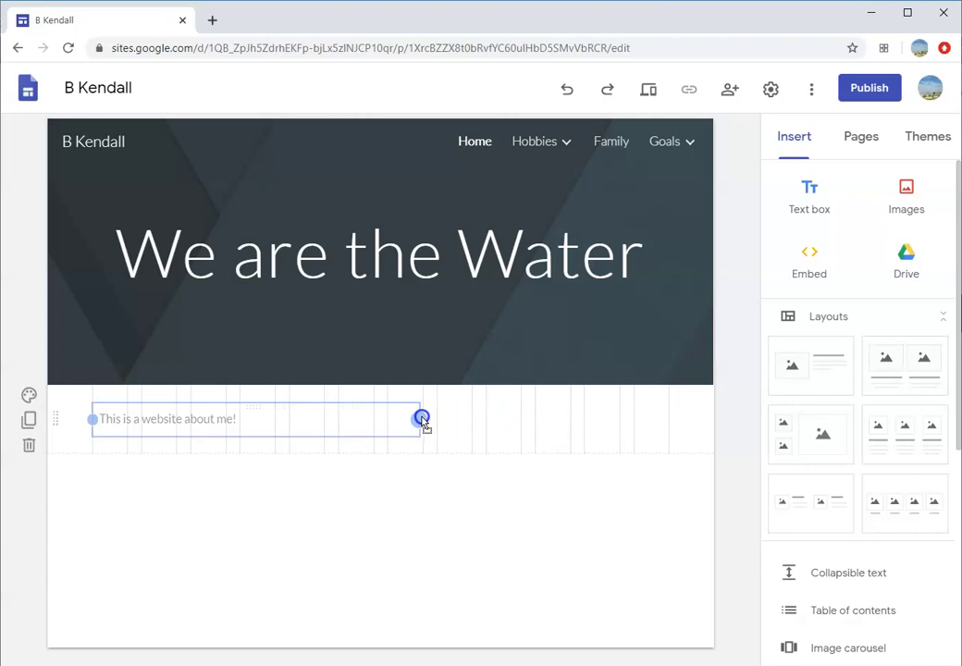
pyautogui.moveTo(422, 421); pyautogui.dragTo(394, 441)
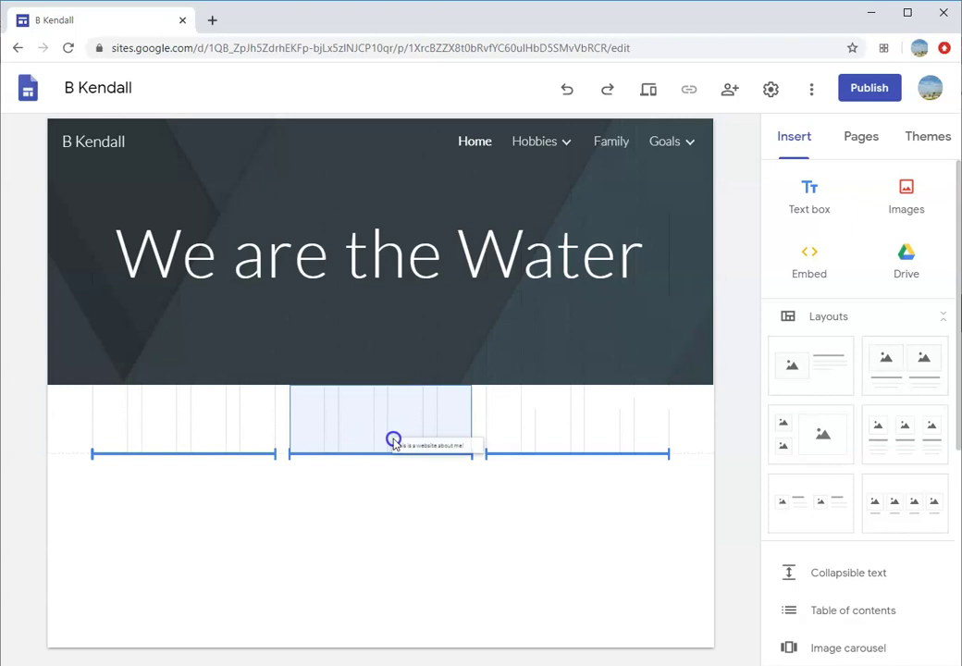
pyautogui.moveTo(394, 441); pyautogui.dragTo(394, 436)
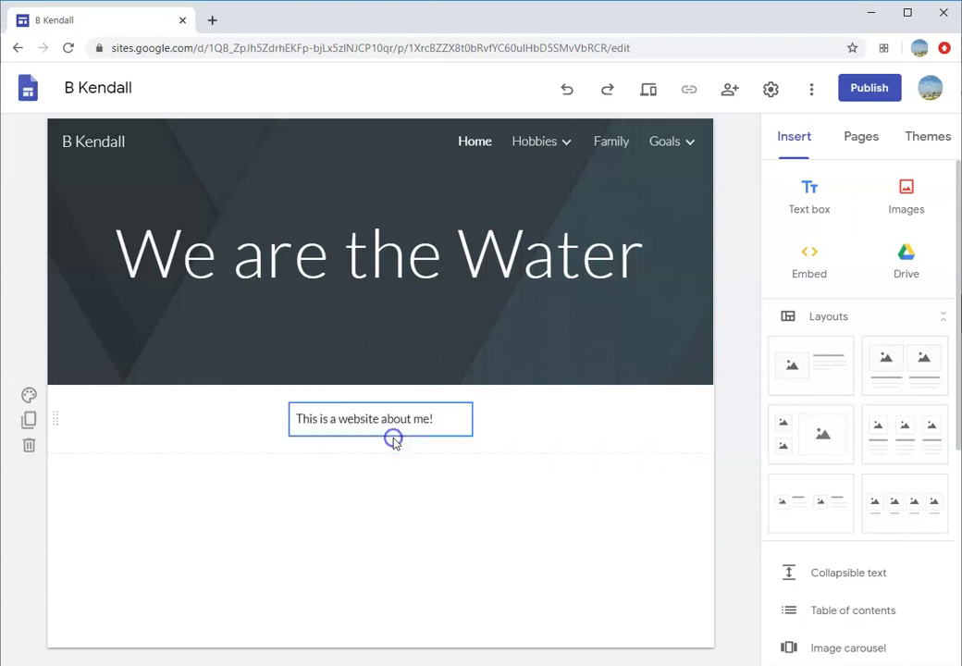
pyautogui.click(402, 422)
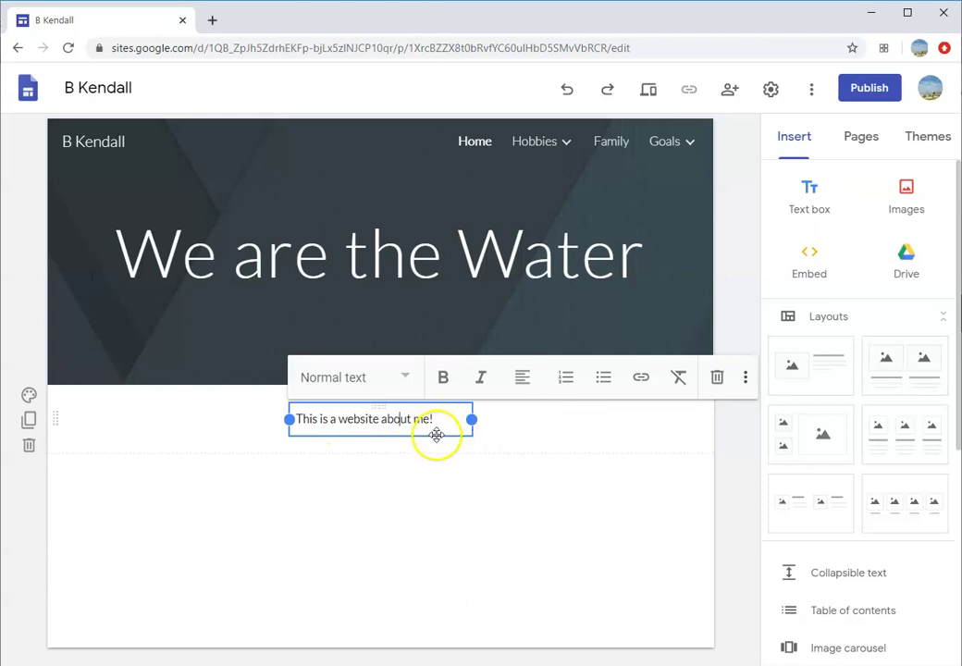
pyautogui.moveTo(435, 435)
pyautogui.mouseDown()
pyautogui.moveTo(212, 440)
pyautogui.moveTo(418, 444)
pyautogui.mouseUp()
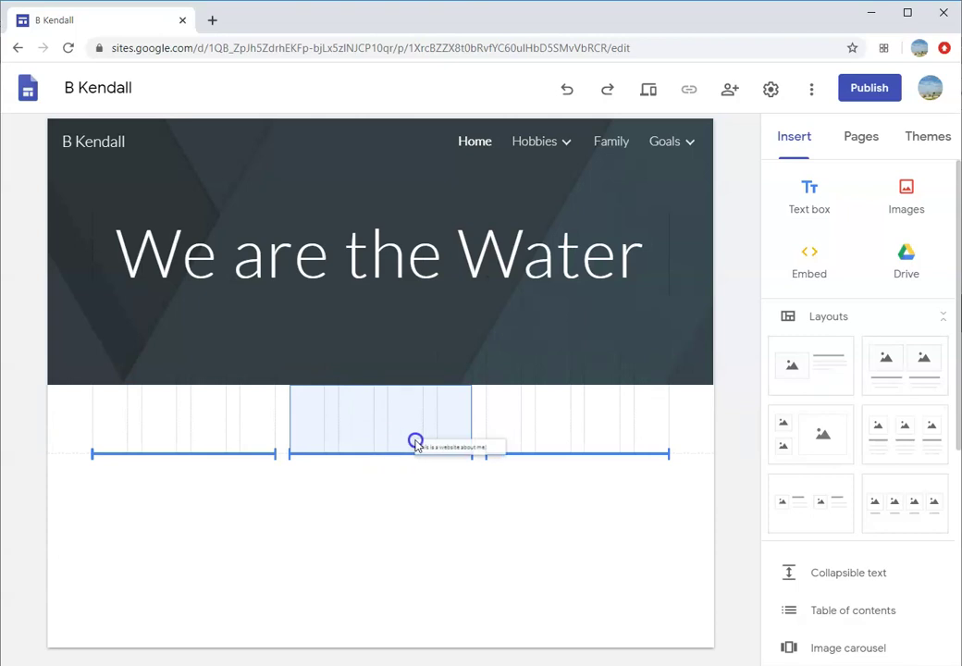
pyautogui.moveTo(416, 445); pyautogui.dragTo(416, 442)
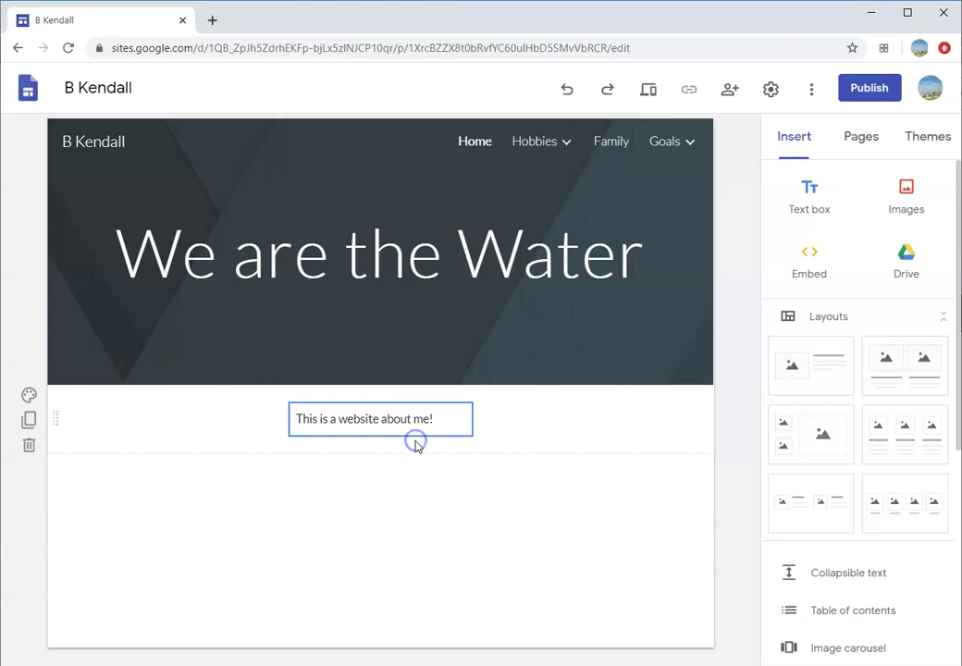
# - Add a second empty text box to the section, narrow it and move it beside the first
pyautogui.doubleClick(598, 422)
pyautogui.click(598, 421)
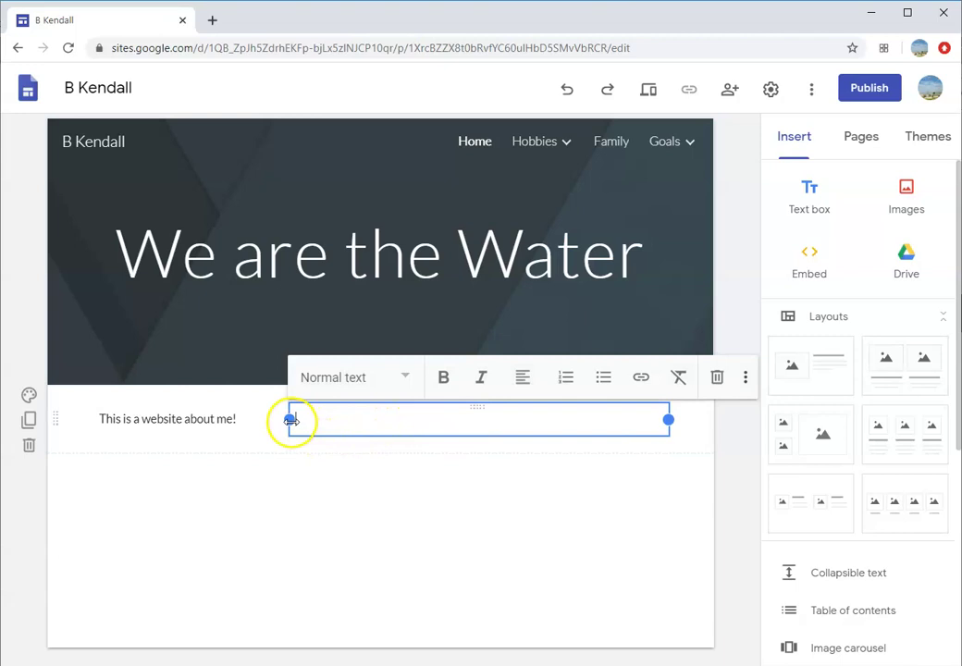
pyautogui.moveTo(290, 420); pyautogui.dragTo(404, 485)
pyautogui.click(513, 434)
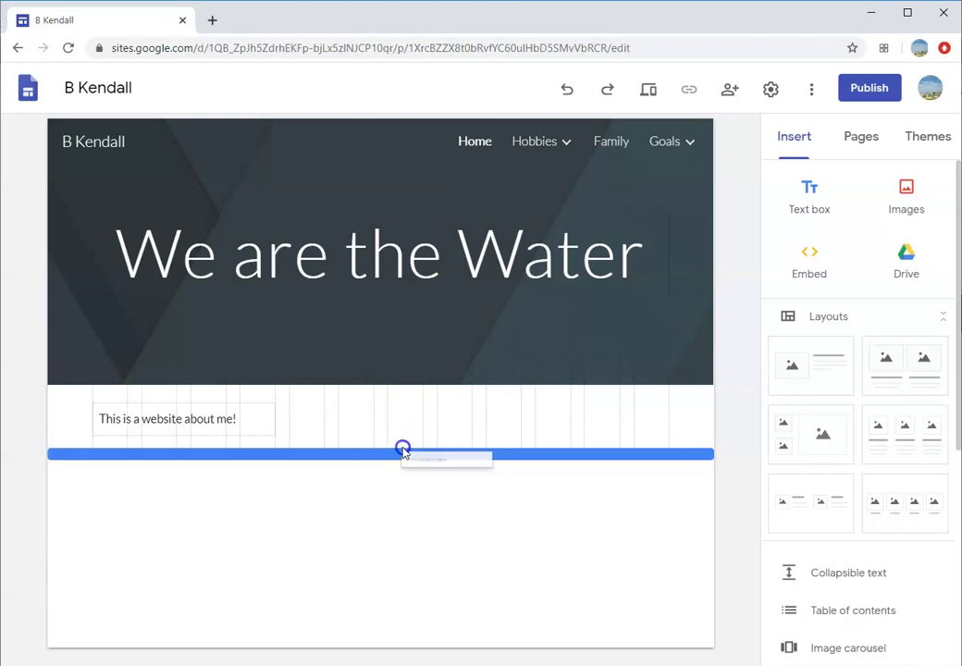
pyautogui.moveTo(404, 447); pyautogui.dragTo(399, 429)
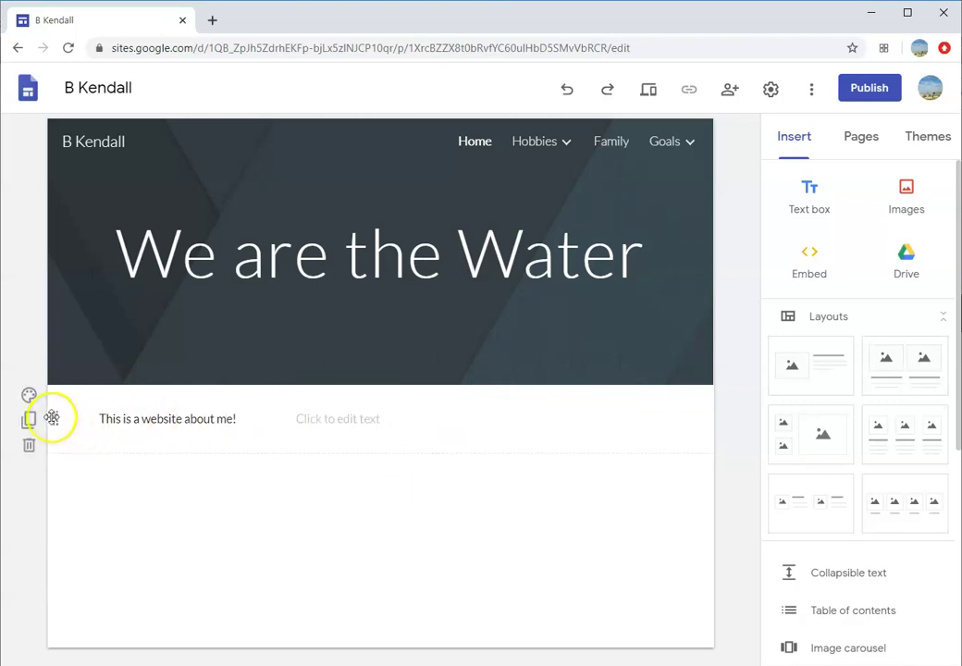
# - Delete the extra empty text box, leaving only the sentence box
pyautogui.click(333, 423)
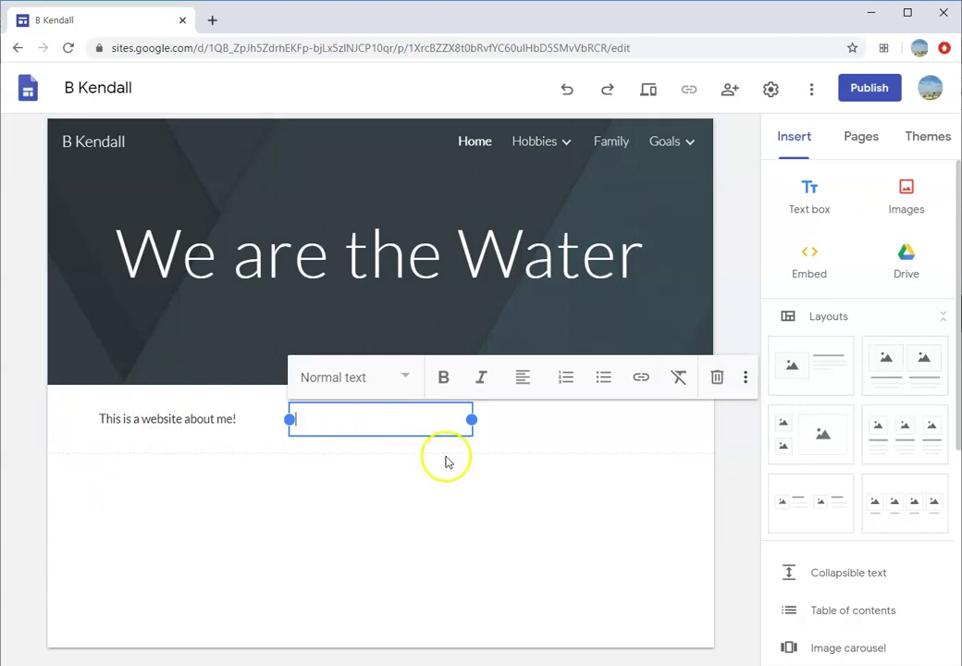
pyautogui.click(442, 524)
pyautogui.click(382, 405)
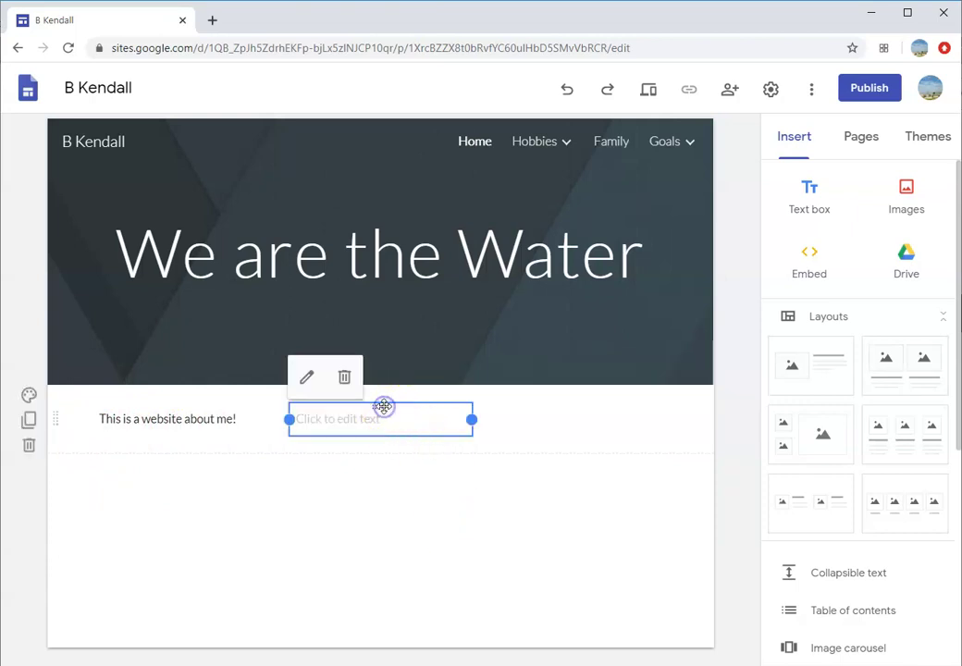
pyautogui.press('Delete')
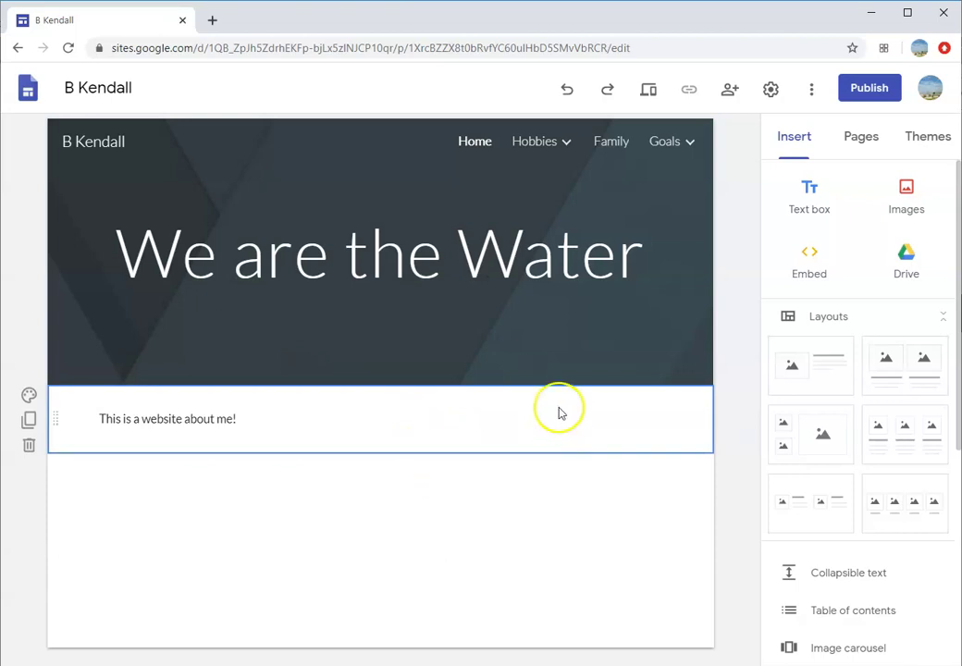
# - Go to the Gardening page under Hobbies and add a text box below its header
pyautogui.moveTo(533, 148)
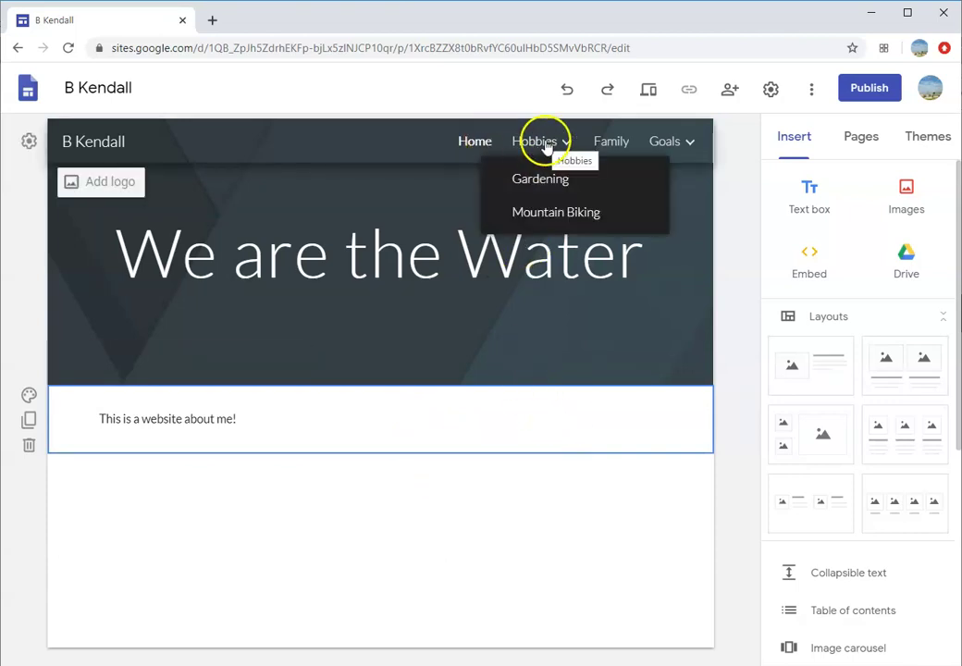
pyautogui.click(552, 144)
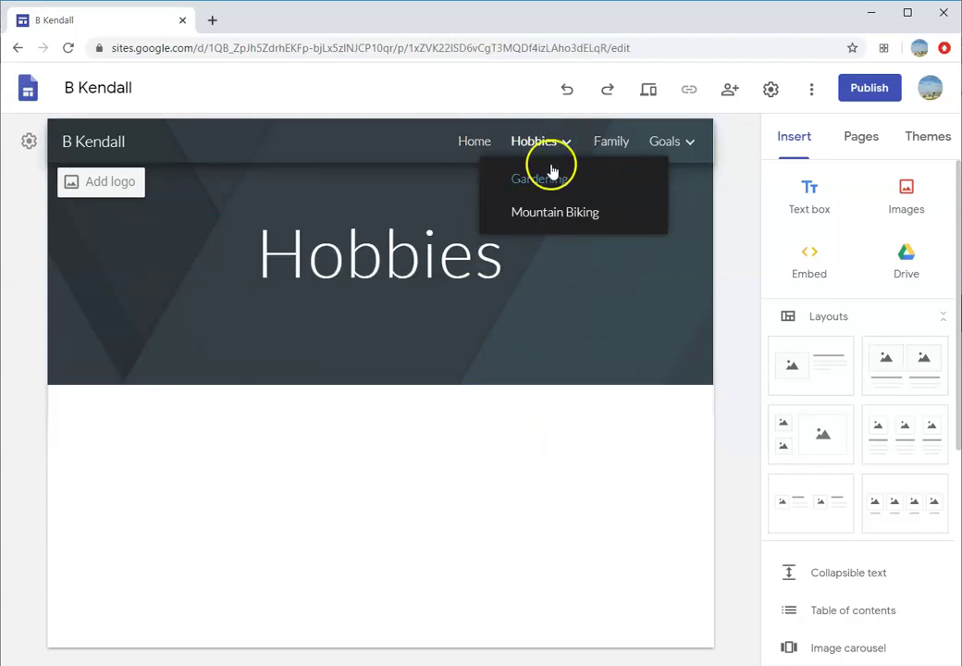
pyautogui.click(552, 176)
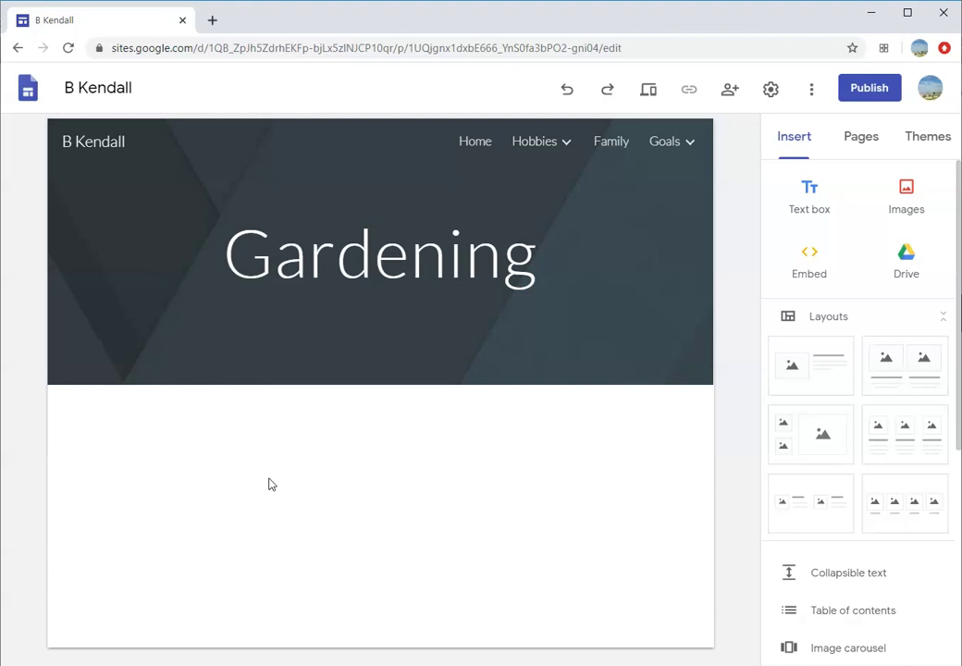
pyautogui.click(804, 201)
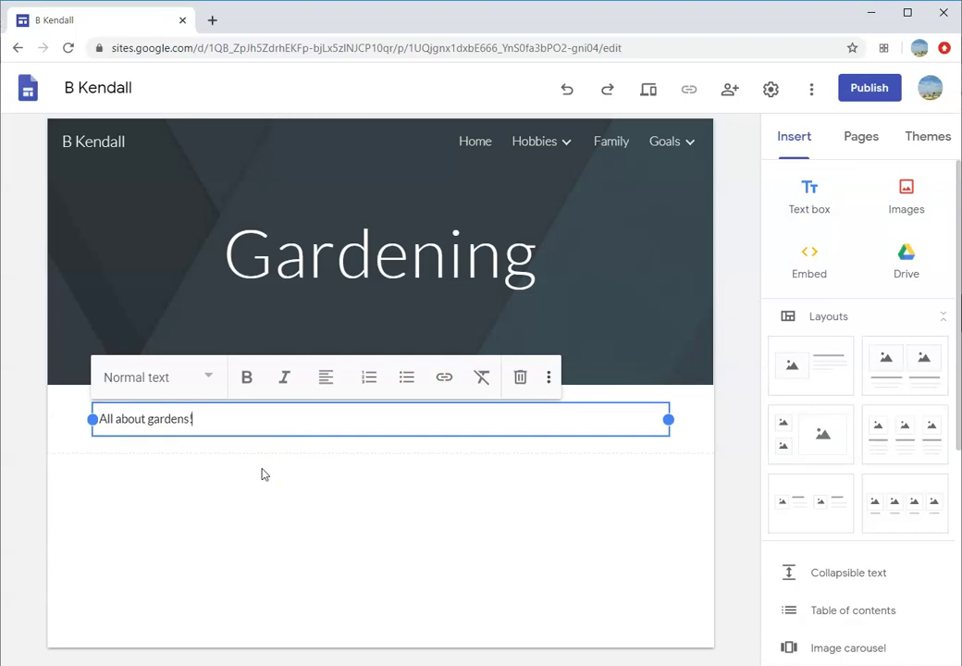
pyautogui.moveTo(92, 419)
pyautogui.mouseDown()
pyautogui.moveTo(293, 429)
pyautogui.moveTo(100, 429)
pyautogui.mouseUp()
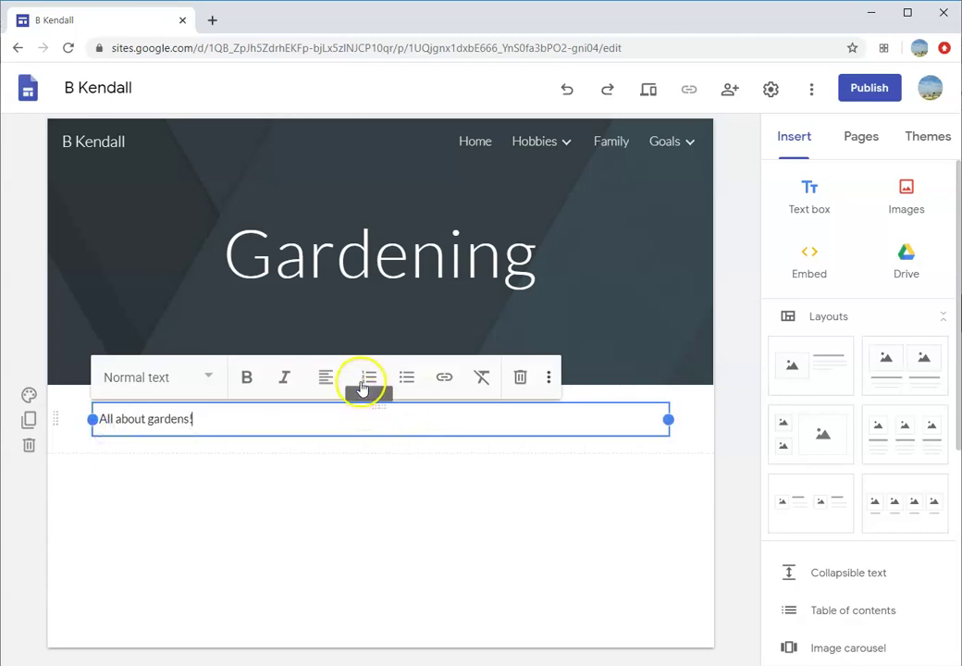
# - Centre the 'All about gardens!' line and make it bold
pyautogui.click(327, 387)
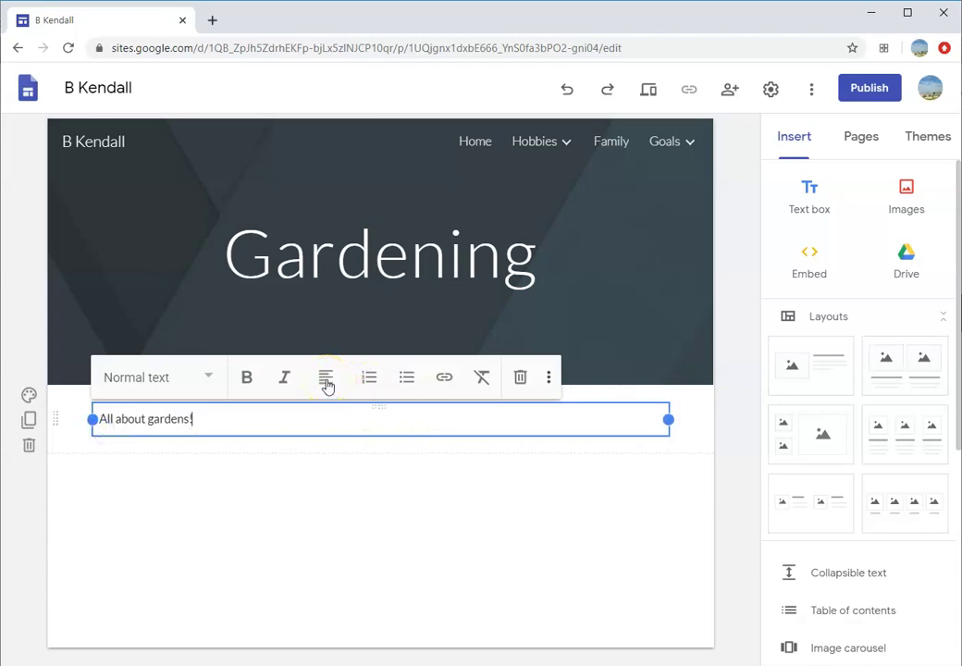
pyautogui.click(328, 386)
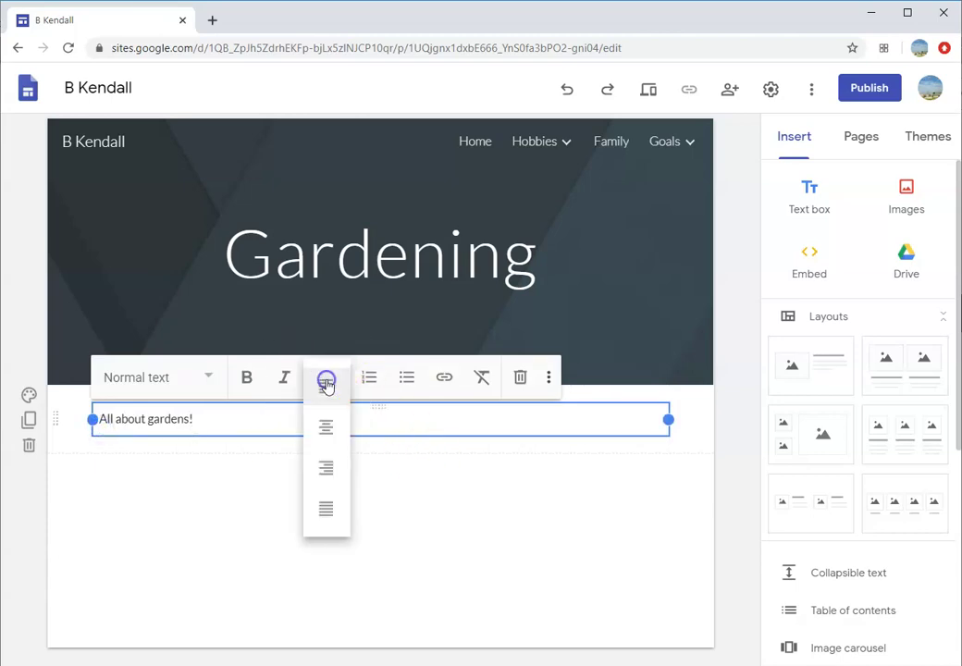
pyautogui.click(329, 430)
pyautogui.click(252, 380)
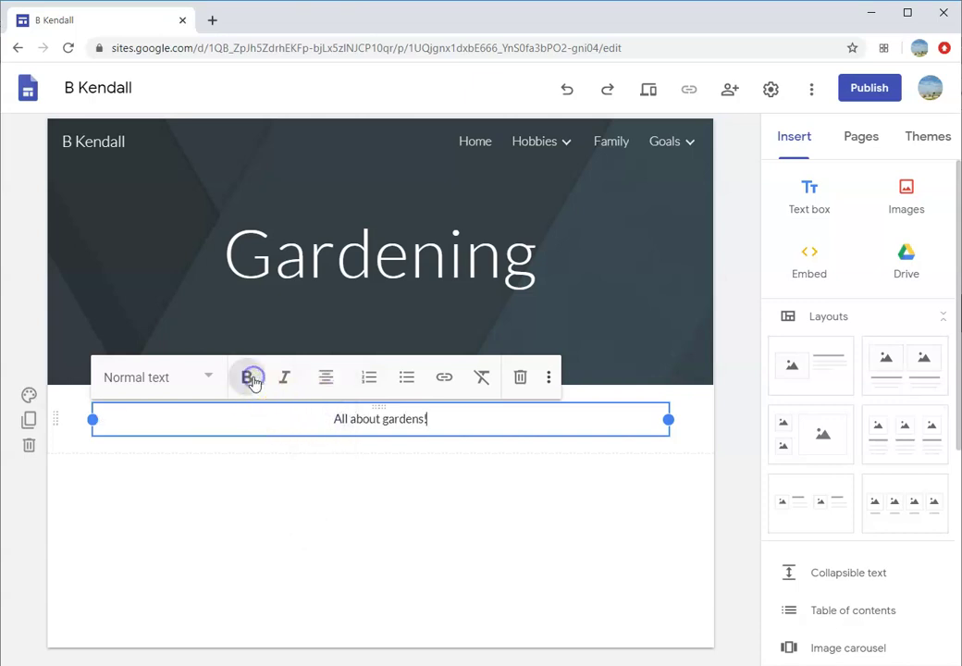
# - Try Title style on 'All about gardens!', then reset it to centred Normal text
pyautogui.moveTo(442, 422); pyautogui.dragTo(270, 414)
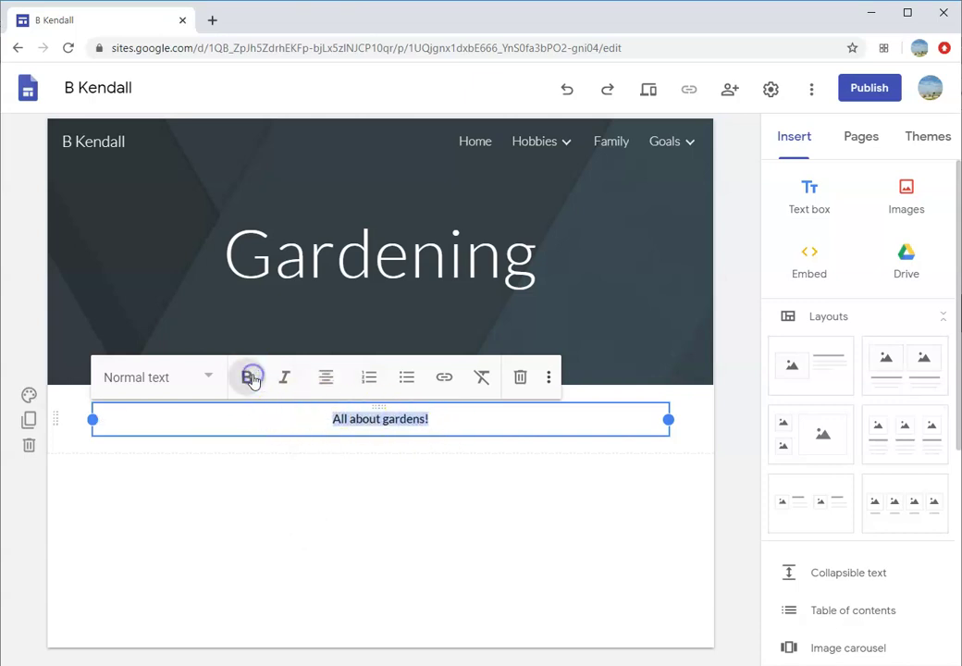
pyautogui.click(157, 380)
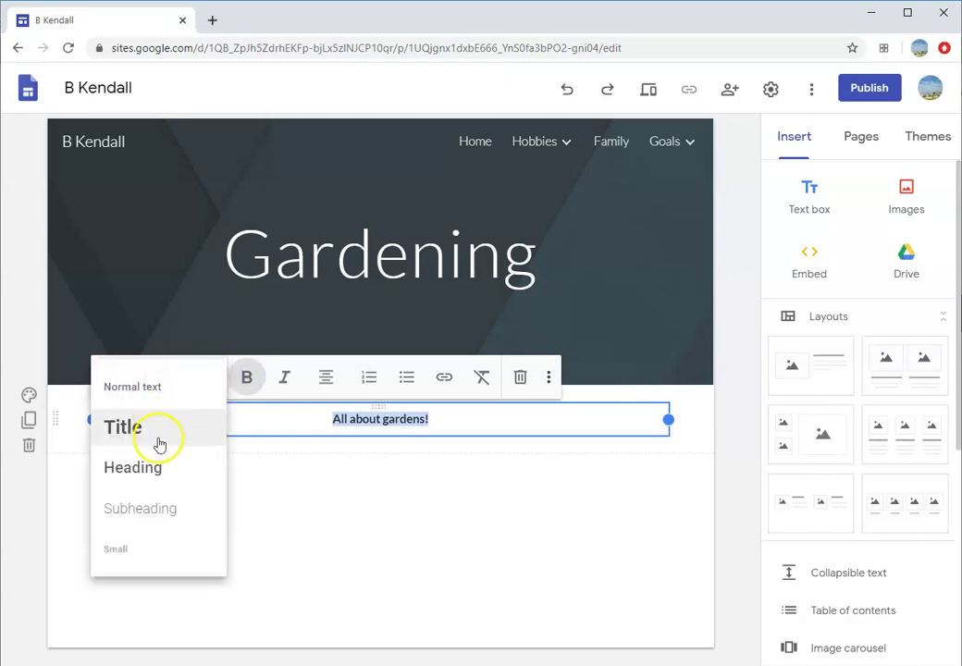
pyautogui.click(159, 442)
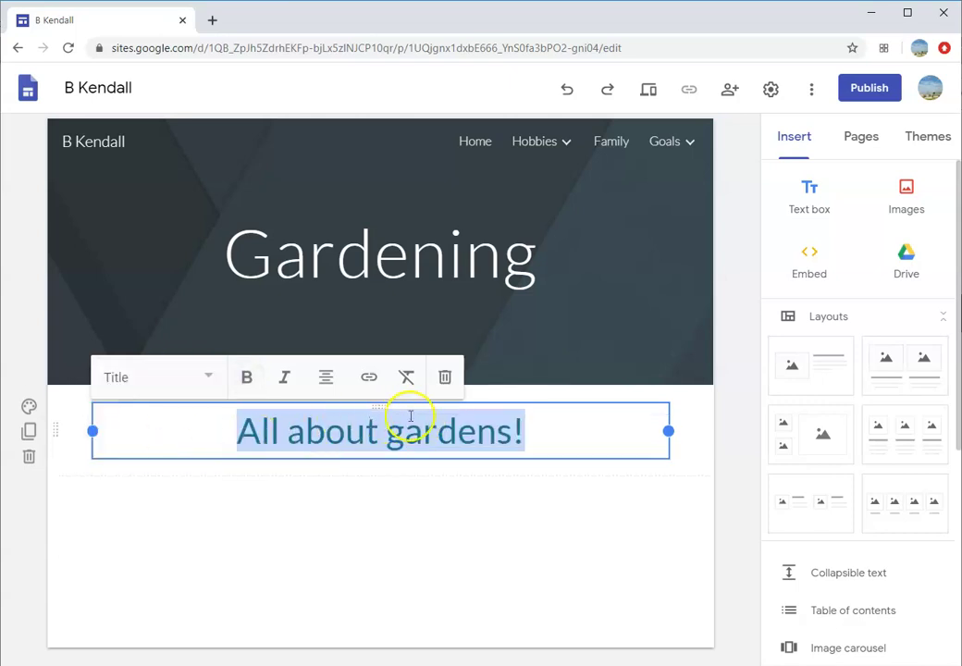
pyautogui.click(407, 379)
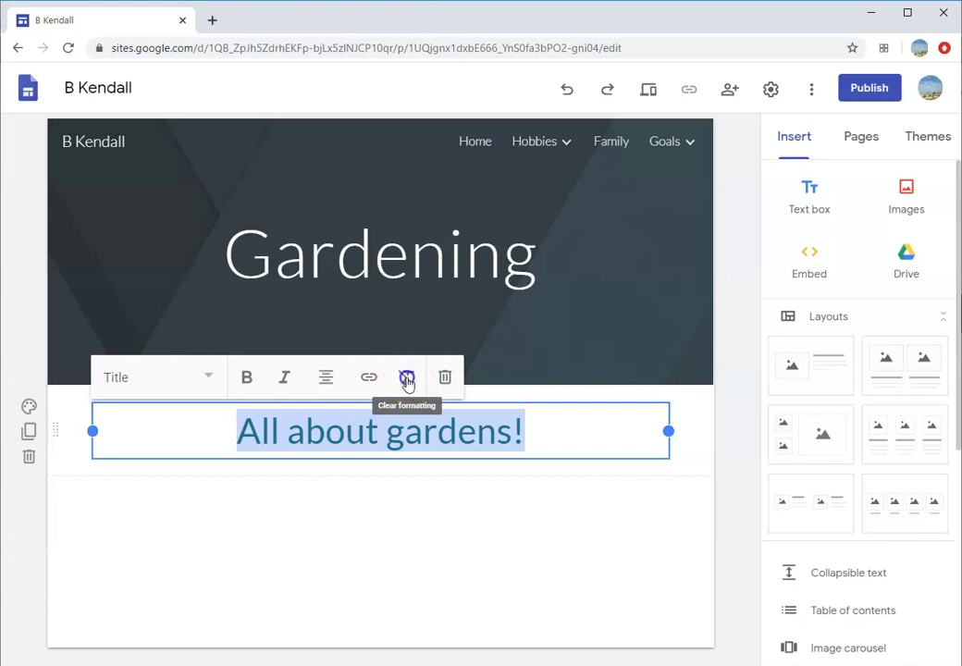
pyautogui.click(212, 378)
pyautogui.click(181, 387)
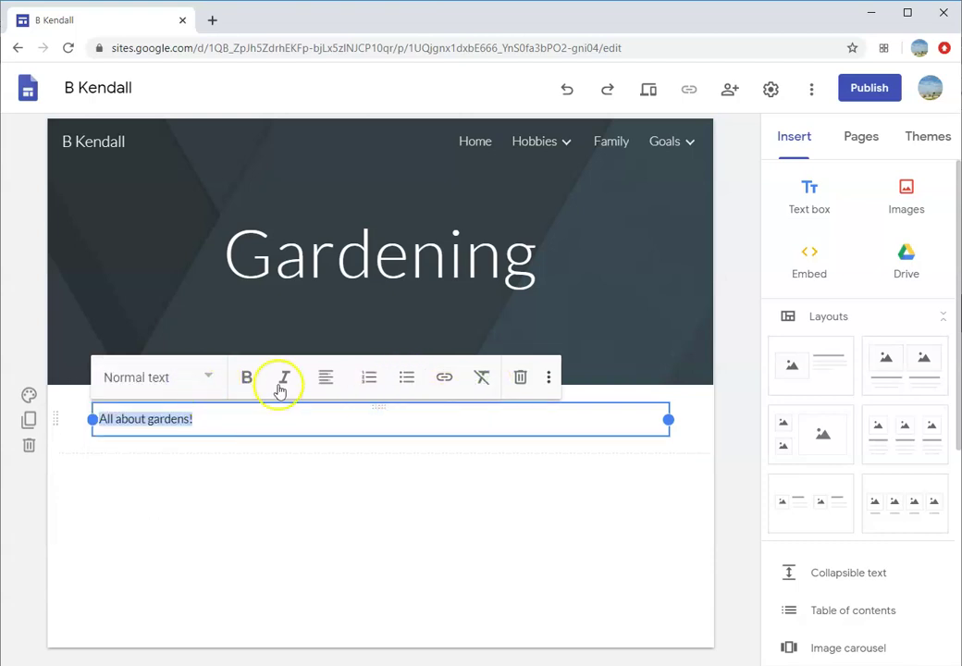
pyautogui.click(326, 378)
pyautogui.click(335, 426)
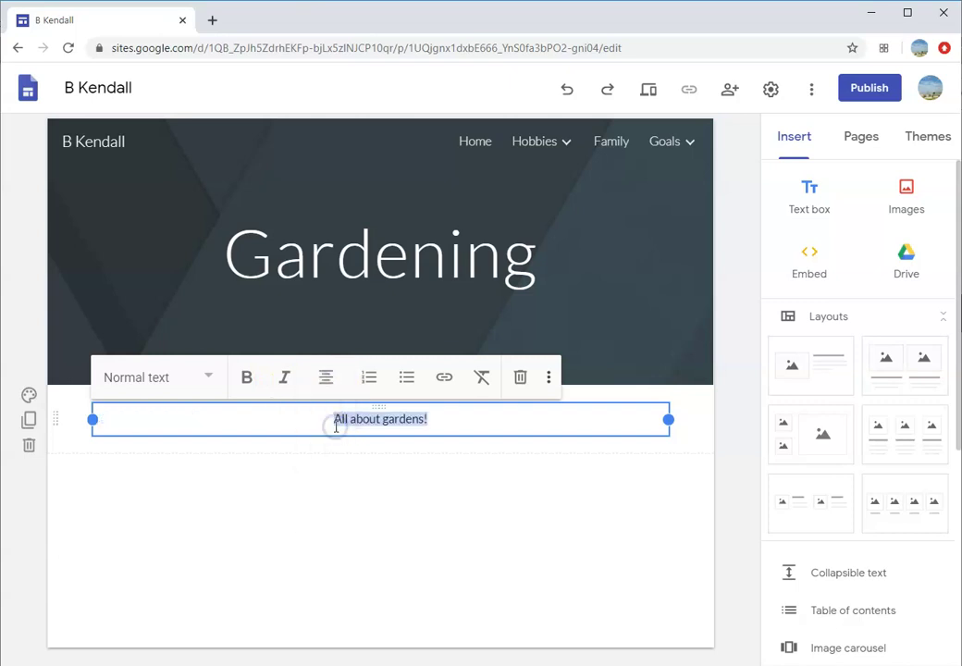
pyautogui.click(609, 535)
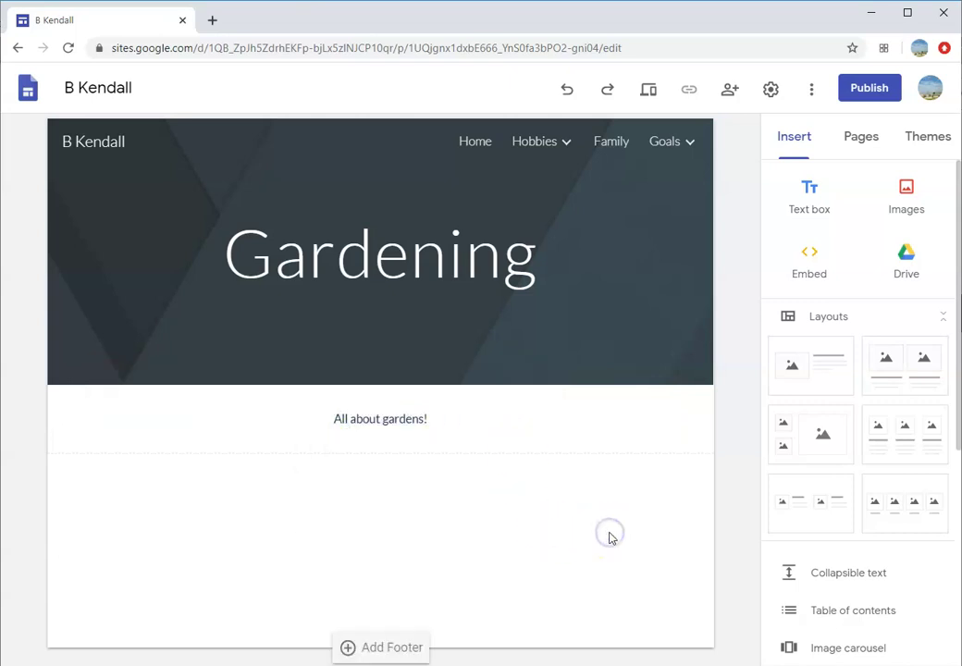
# - Show the Pages list with Home, Hobbies (Gardening, Mountain Biking), Family and Goals
pyautogui.click(629, 518)
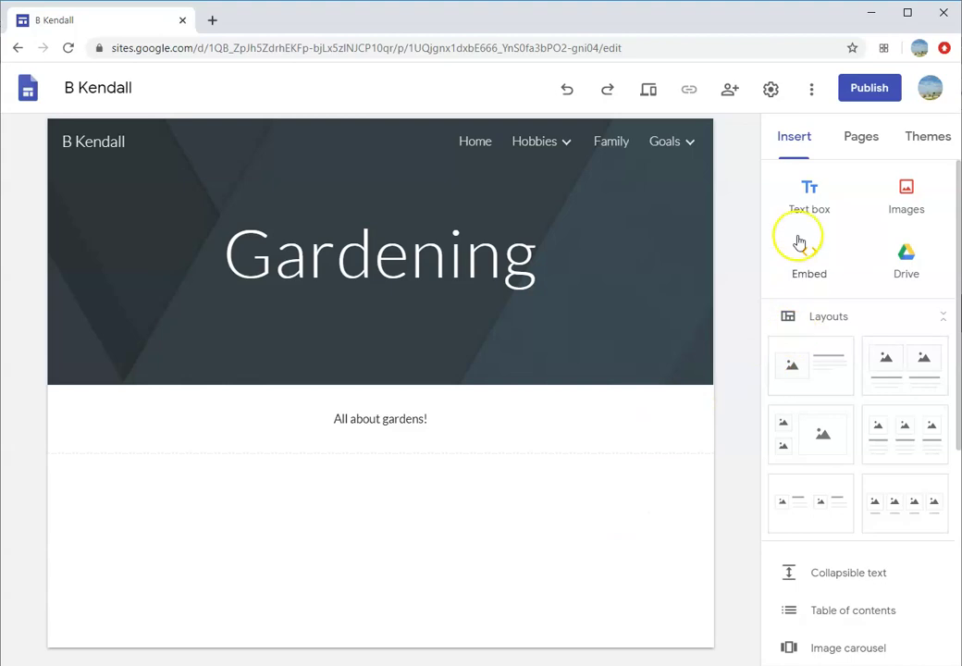
pyautogui.click(792, 141)
pyautogui.click(792, 141)
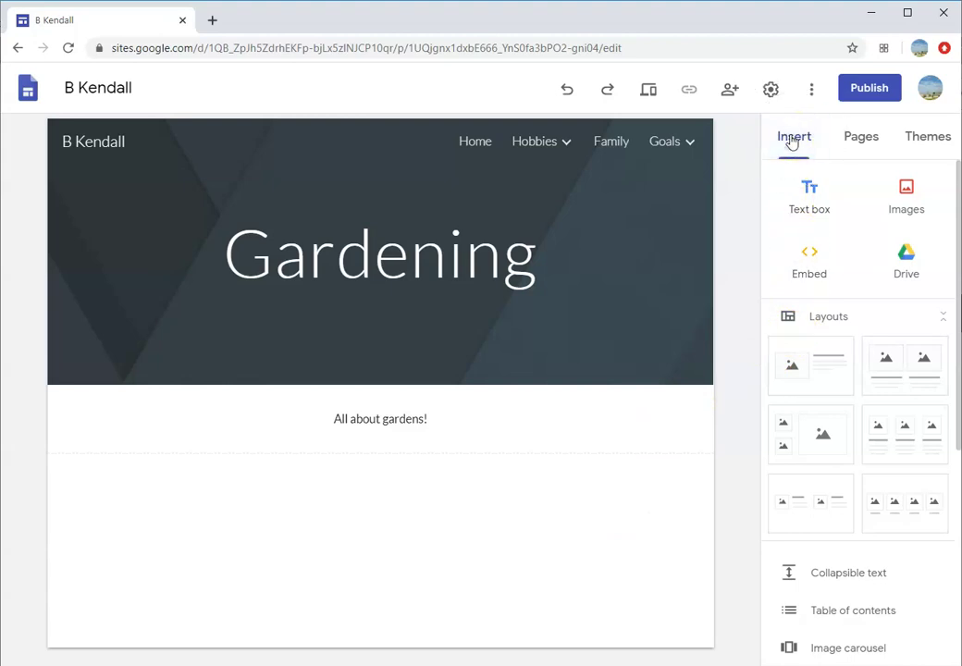
pyautogui.click(865, 136)
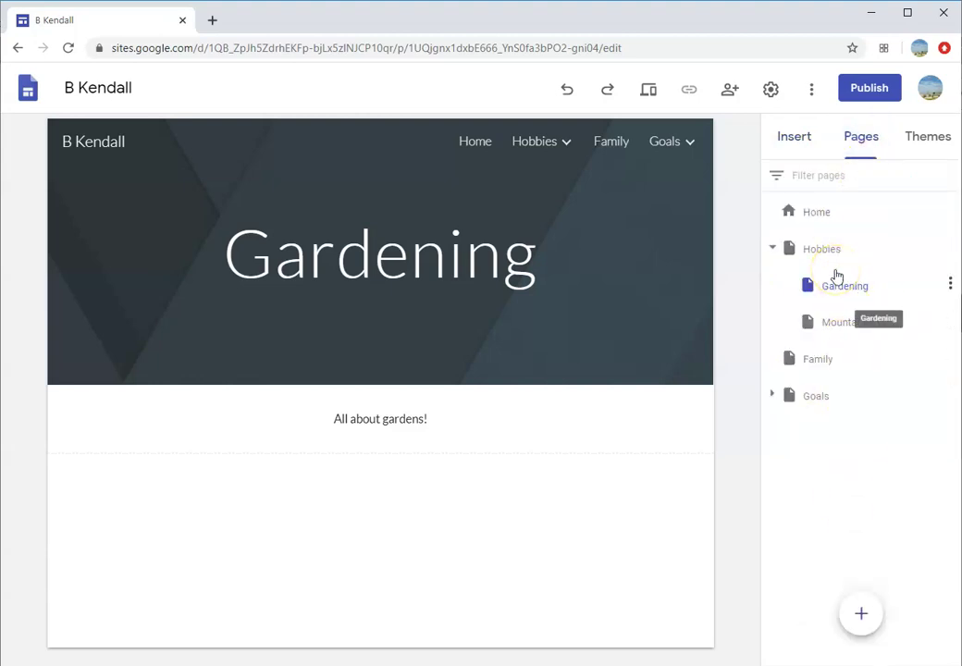
# - Browse the site themes, trying Level and Impression before going back to Level
pyautogui.click(925, 144)
pyautogui.scroll(-1, 898, 241)
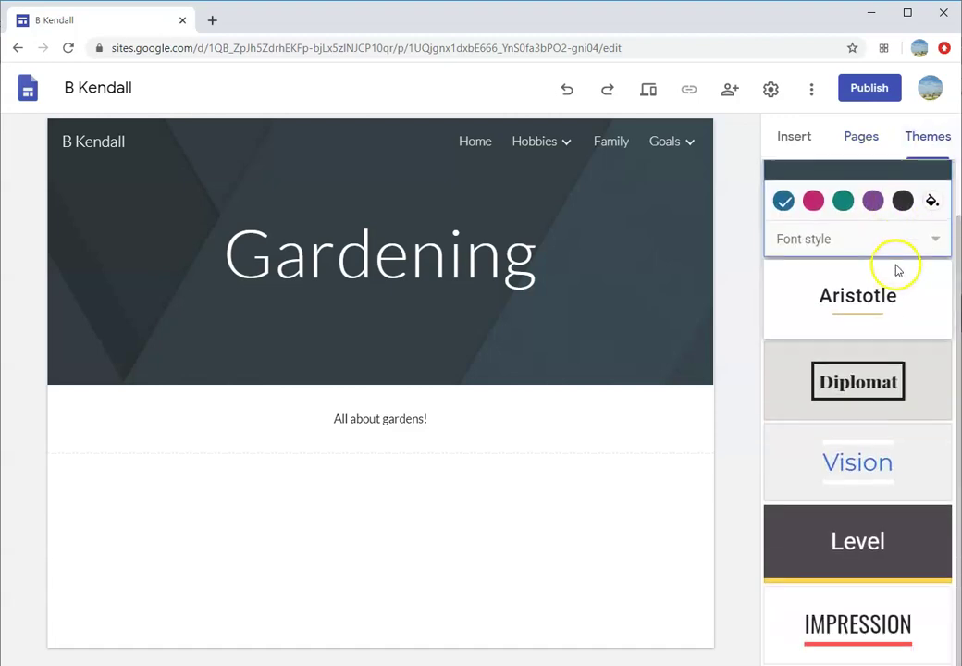
pyautogui.scroll(1, 893, 289)
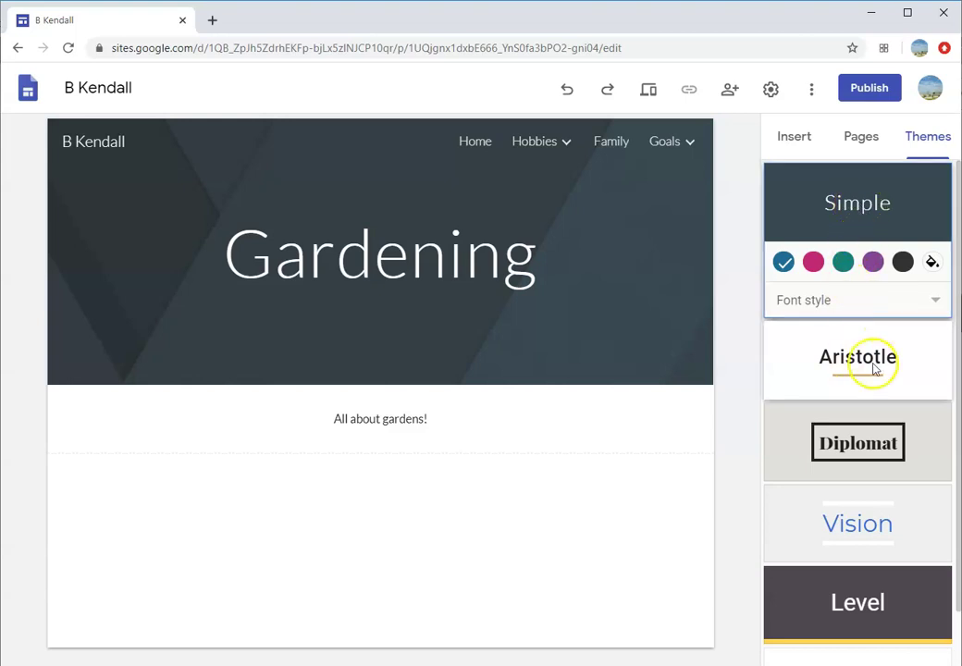
pyautogui.click(876, 591)
pyautogui.click(858, 631)
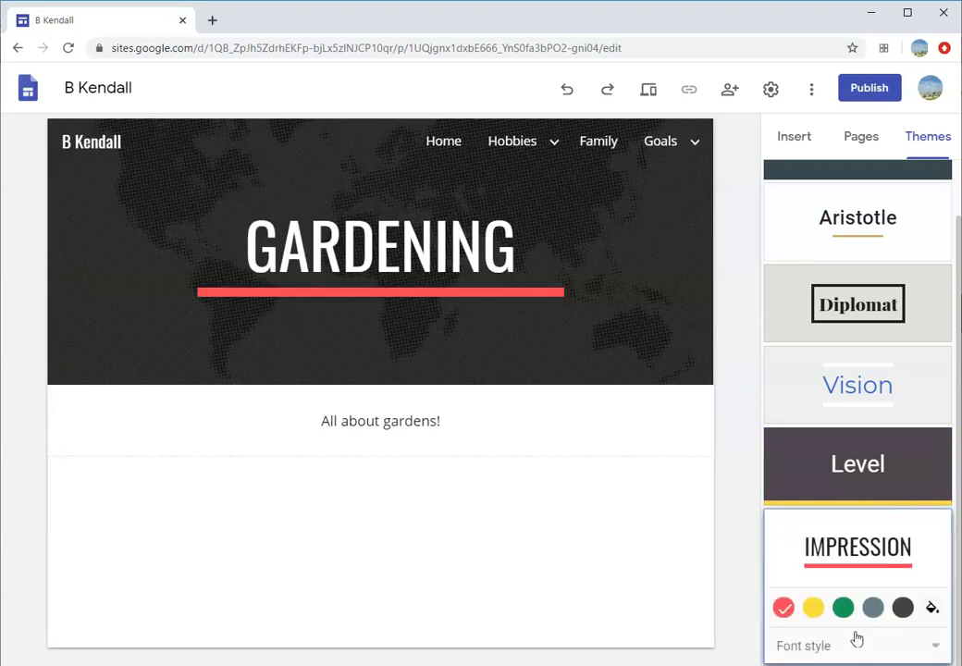
pyautogui.click(860, 464)
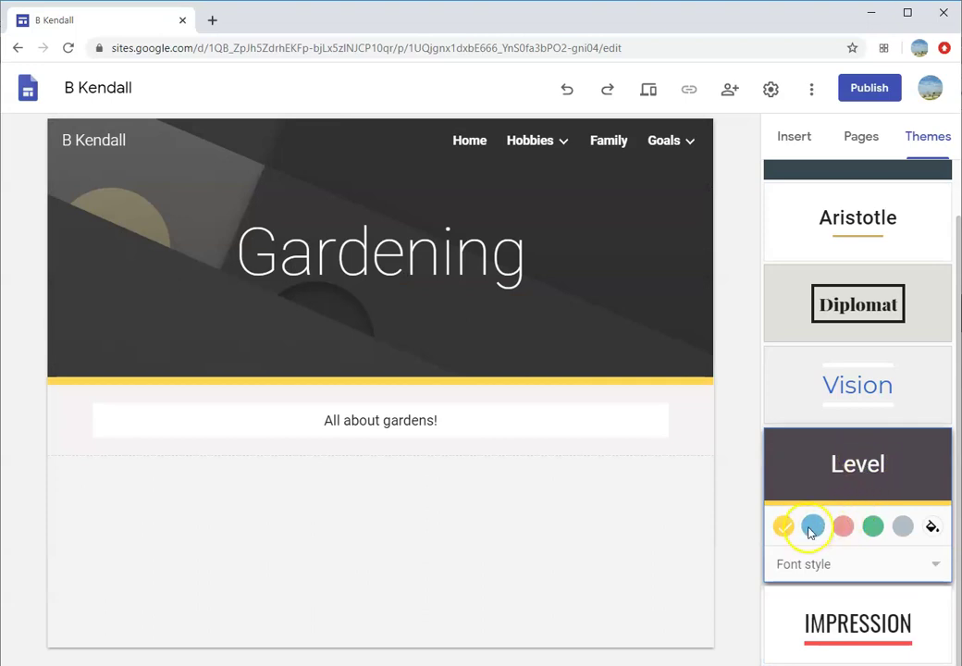
# - Give the Level theme a pink accent colour and open its custom colour picker
pyautogui.click(842, 527)
pyautogui.click(931, 526)
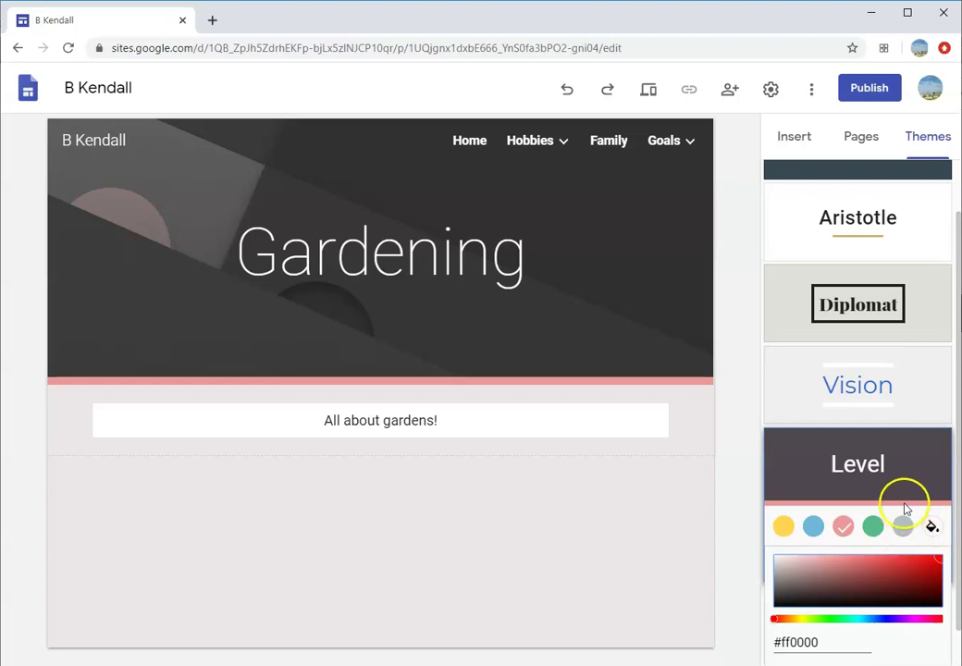
pyautogui.click(906, 490)
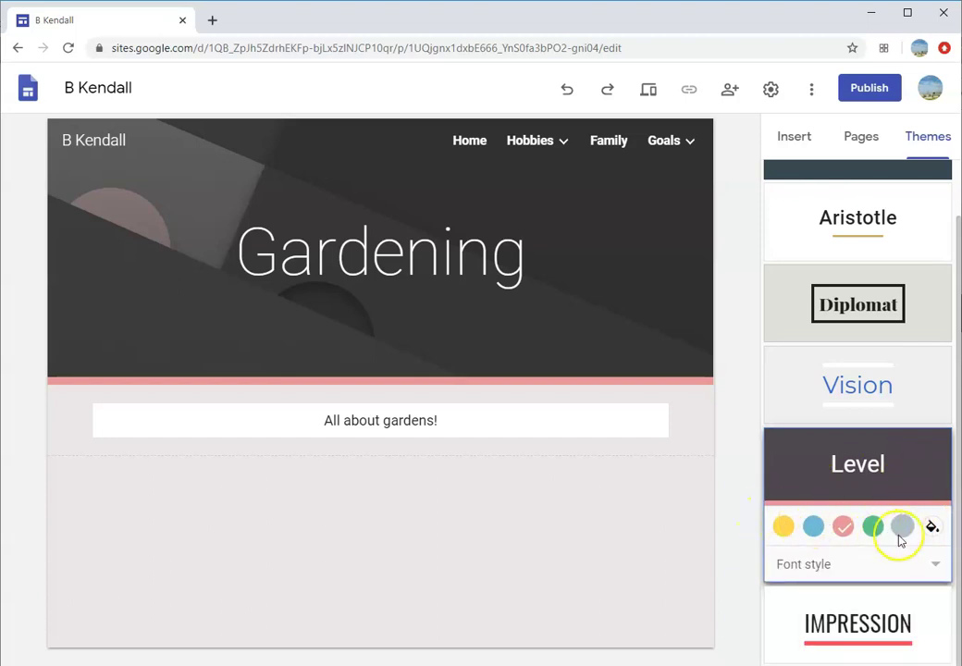
pyautogui.click(933, 526)
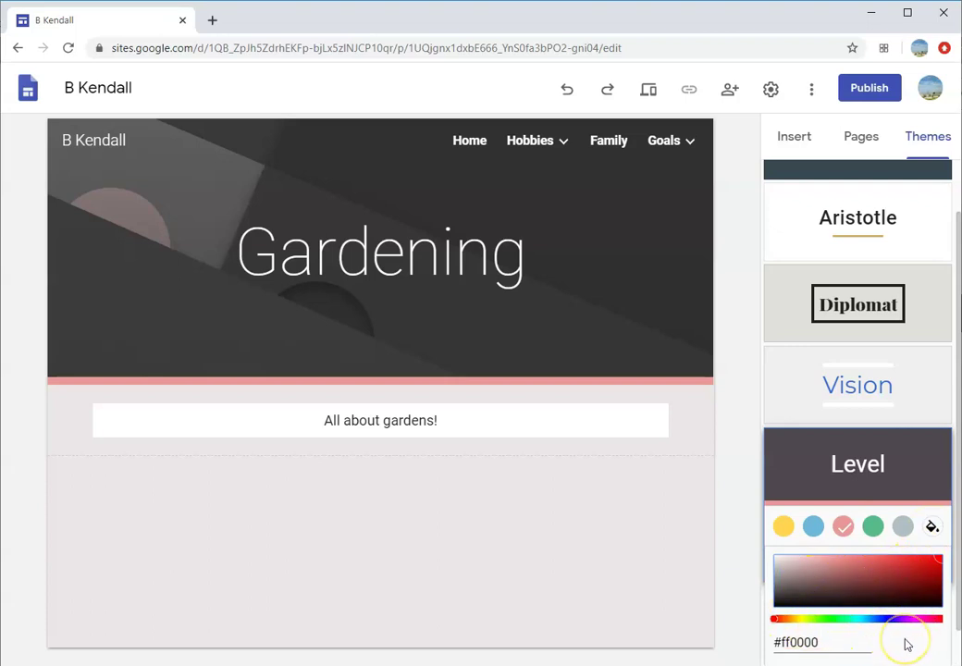
# - Apply the Vision theme to the site
pyautogui.click(840, 398)
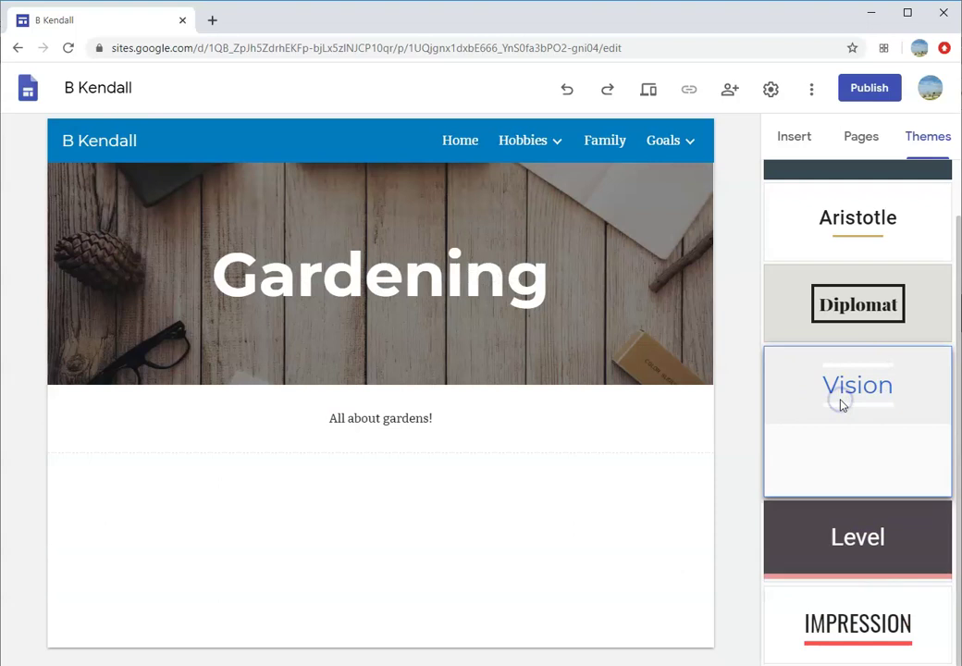
pyautogui.moveTo(681, 286)
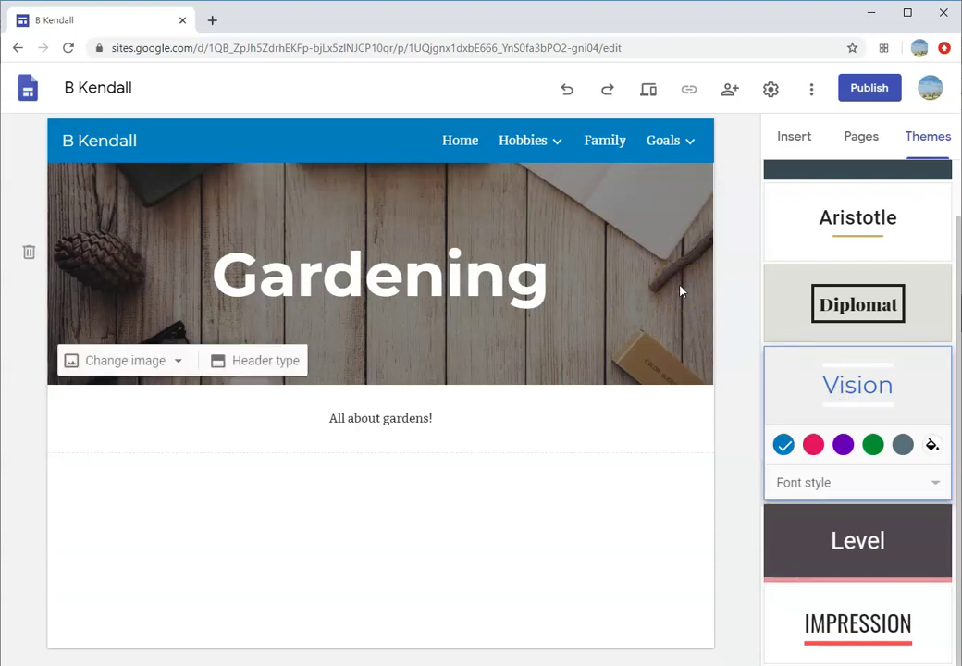
pyautogui.rightClick(692, 305)
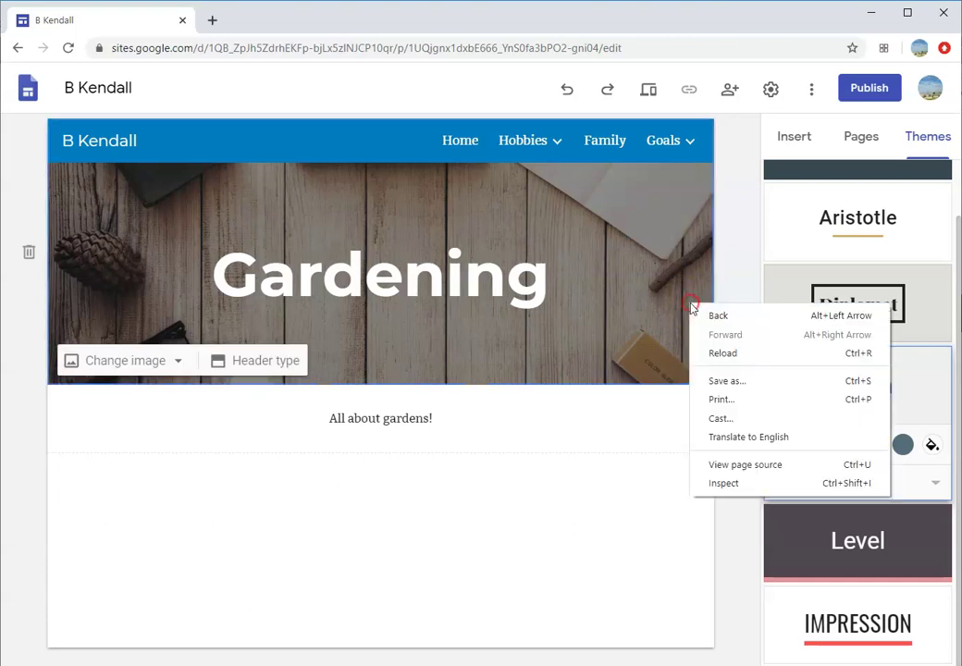
pyautogui.click(554, 558)
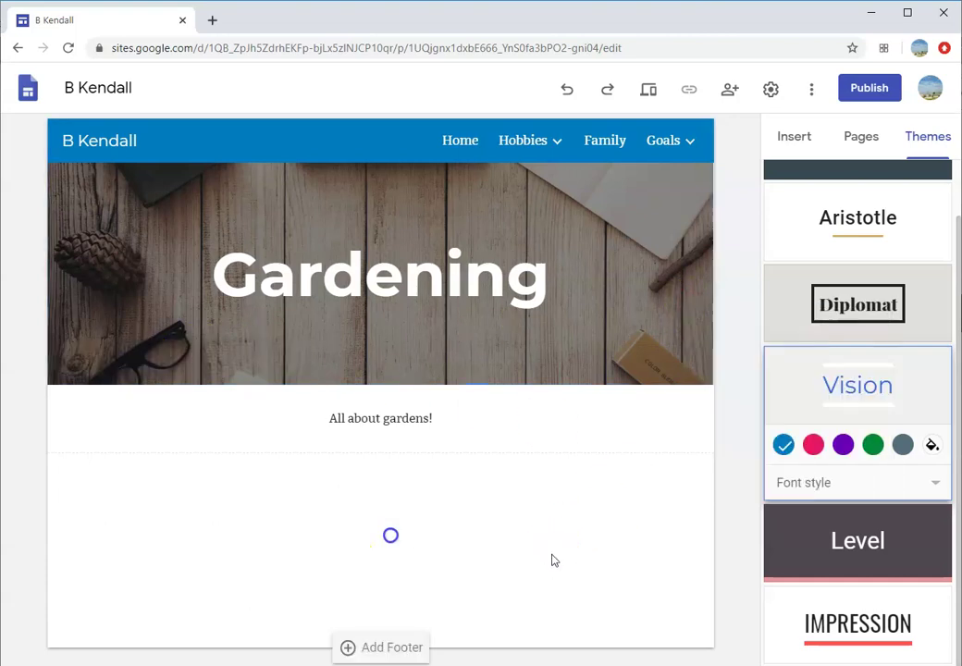
# - Try Large banner, Banner, Title only and Cover for the Gardening header, ending on Banner
pyautogui.click(610, 347)
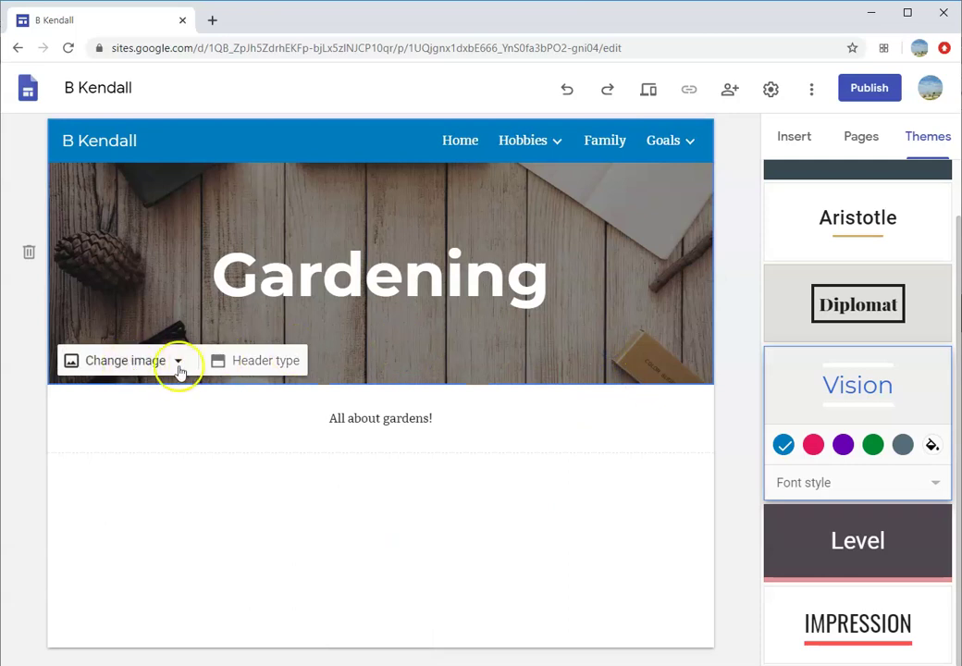
pyautogui.click(237, 362)
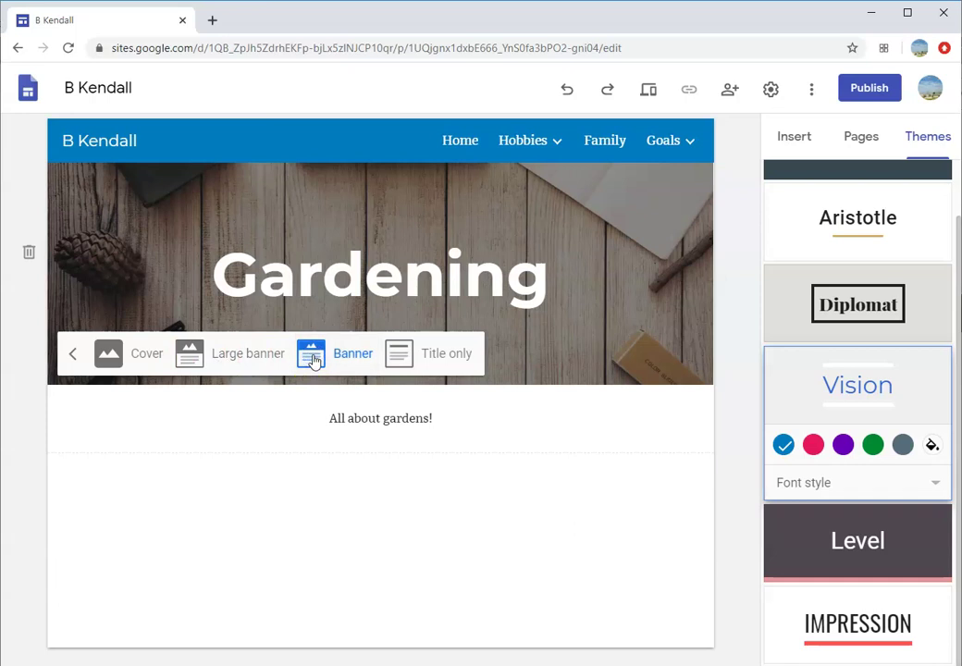
pyautogui.click(222, 357)
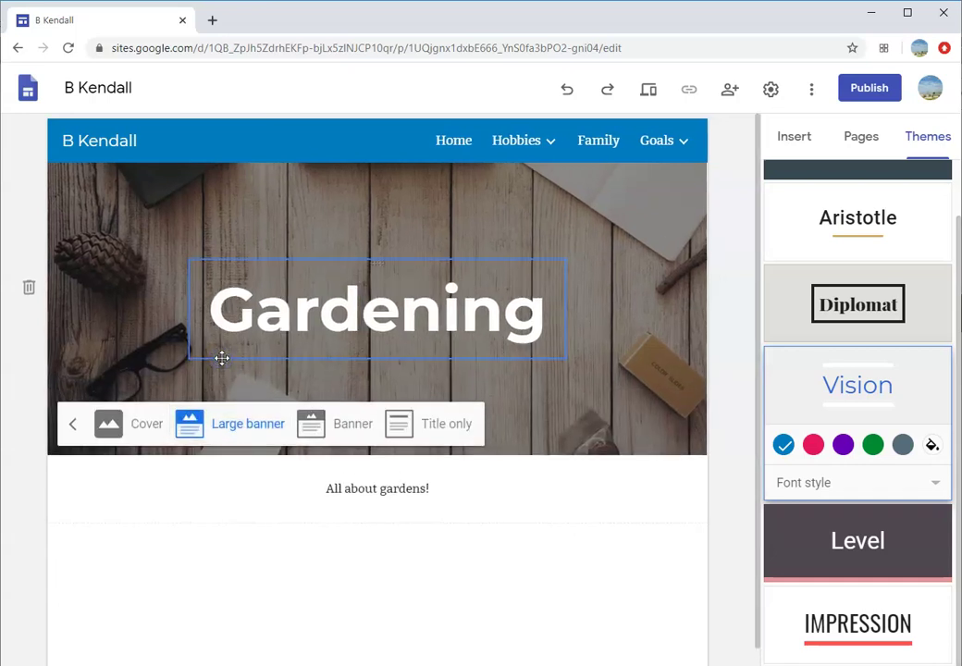
pyautogui.click(337, 428)
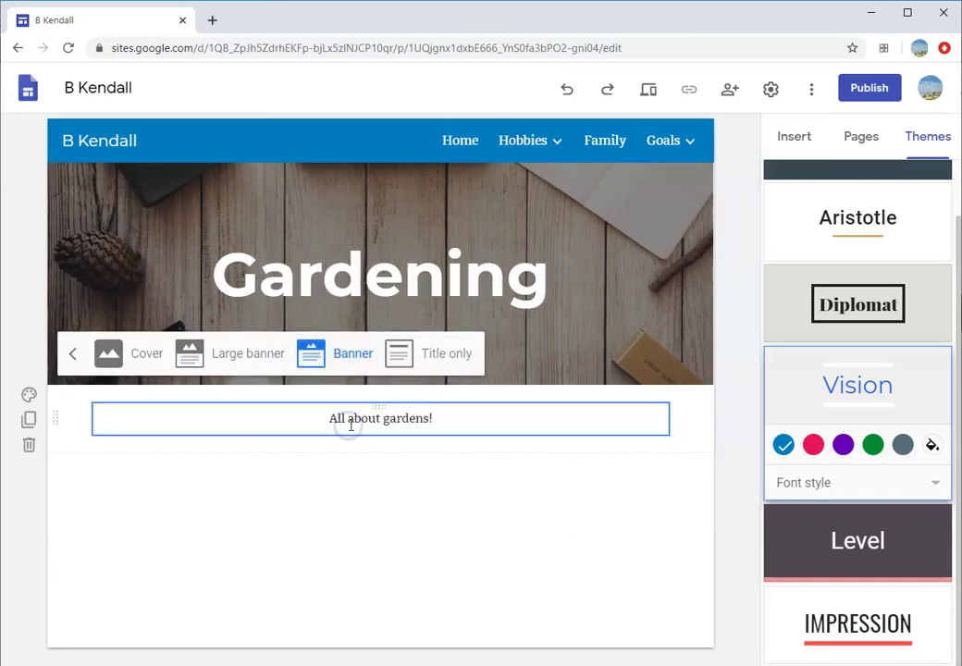
pyautogui.click(431, 360)
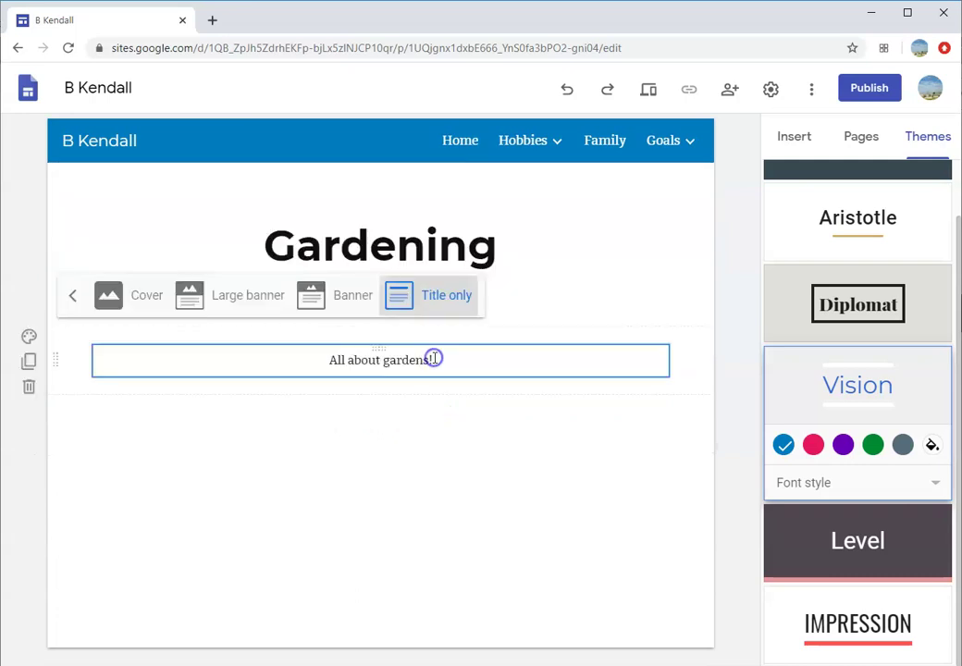
pyautogui.click(146, 296)
pyautogui.scroll(-3, 275, 454)
pyautogui.scroll(2, 277, 457)
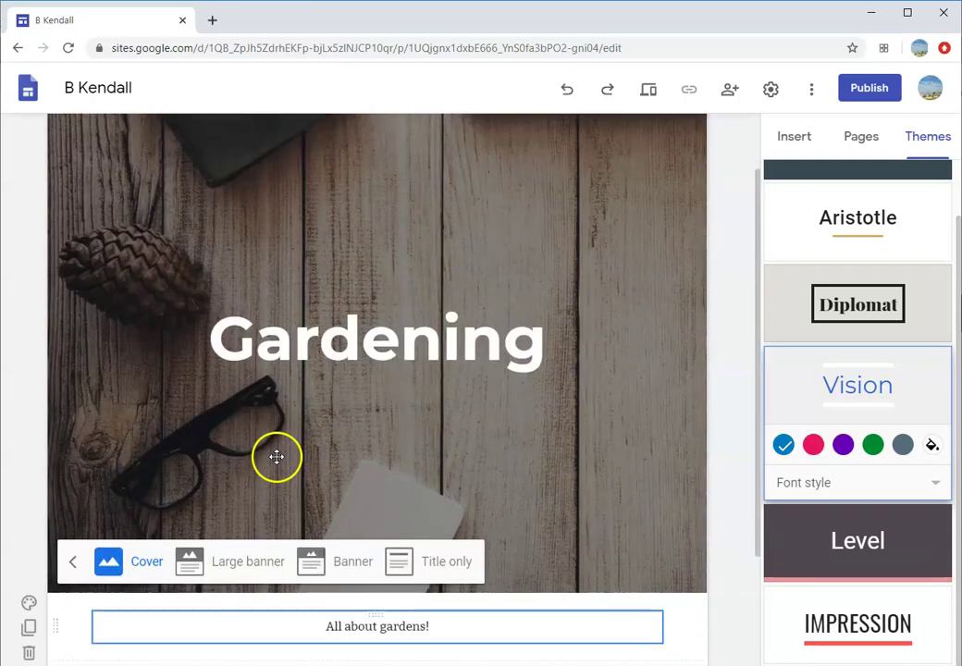
pyautogui.click(243, 566)
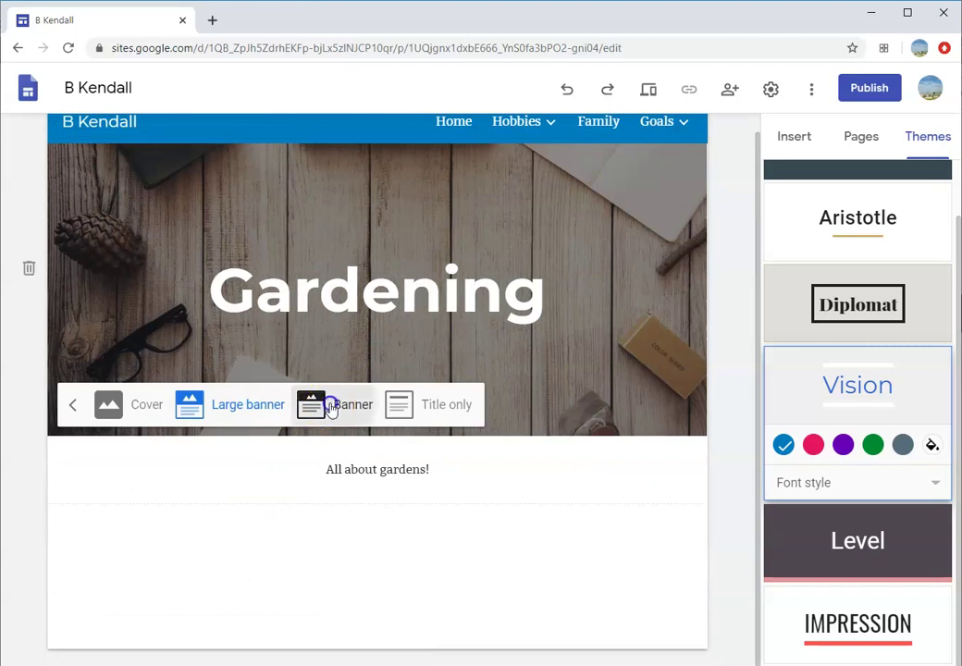
pyautogui.click(331, 407)
pyautogui.scroll(1, 860, 298)
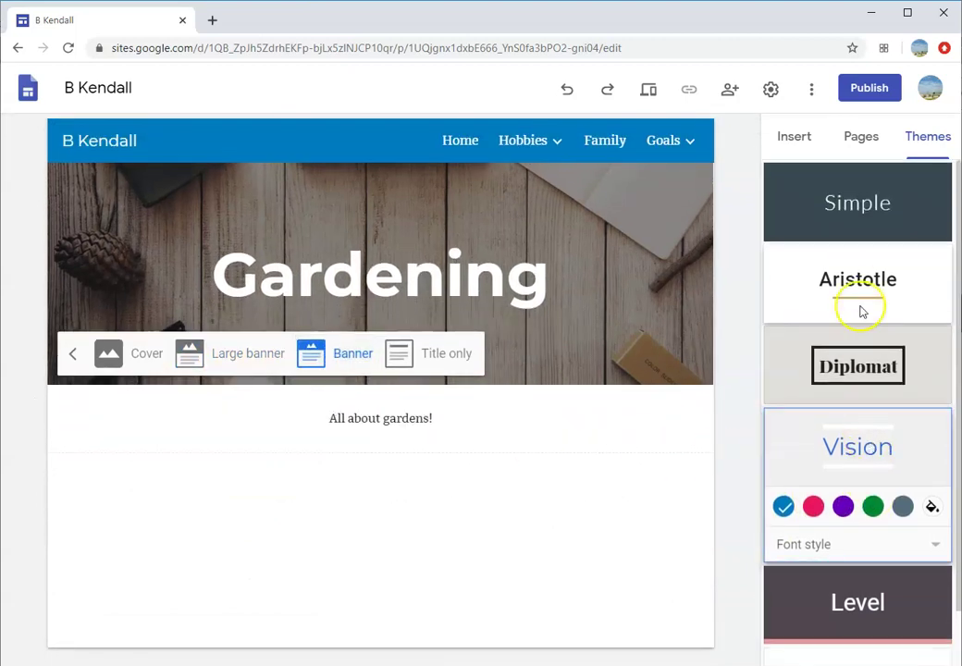
# - Switch from Aristotle to the Simple theme and set its custom colour to dark blue #1d4557
pyautogui.click(861, 298)
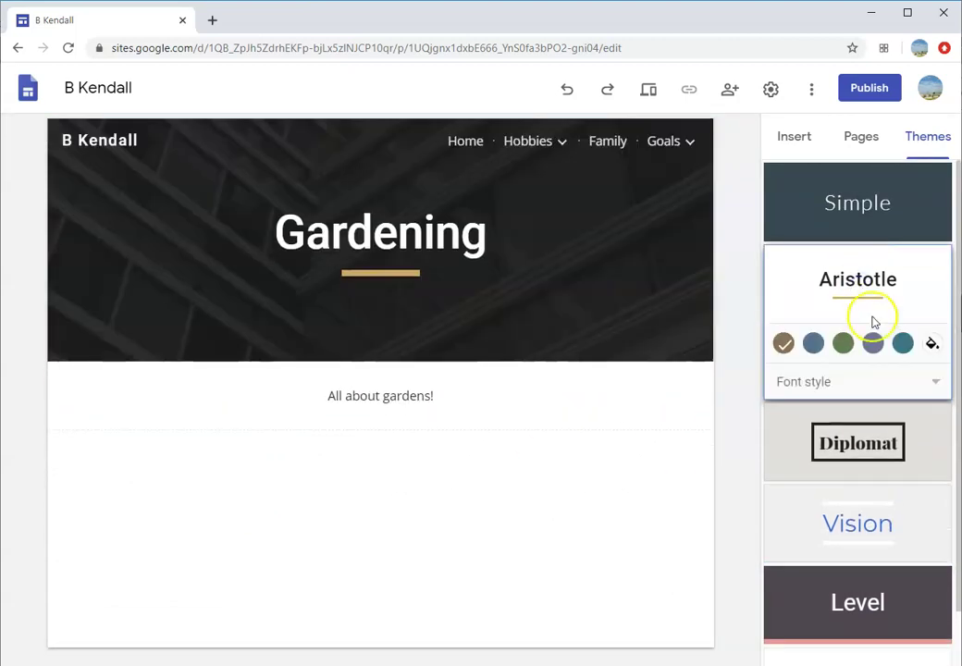
pyautogui.click(877, 201)
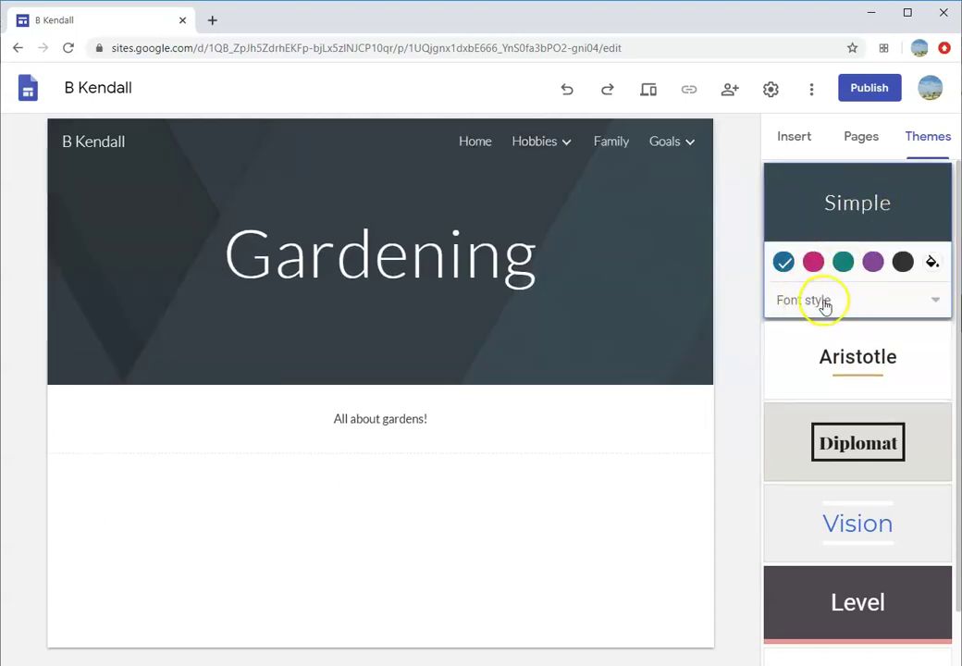
pyautogui.click(932, 262)
pyautogui.click(885, 355)
pyautogui.click(863, 306)
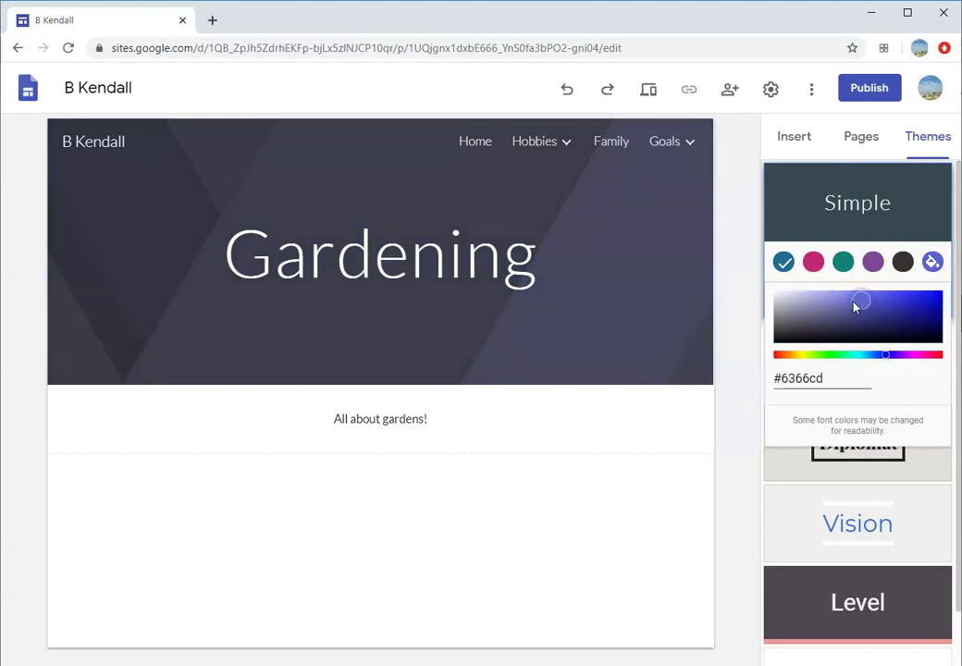
pyautogui.click(866, 355)
pyautogui.click(885, 309)
pyautogui.moveTo(886, 309)
pyautogui.mouseDown()
pyautogui.moveTo(880, 299)
pyautogui.moveTo(893, 319)
pyautogui.moveTo(887, 328)
pyautogui.mouseUp()
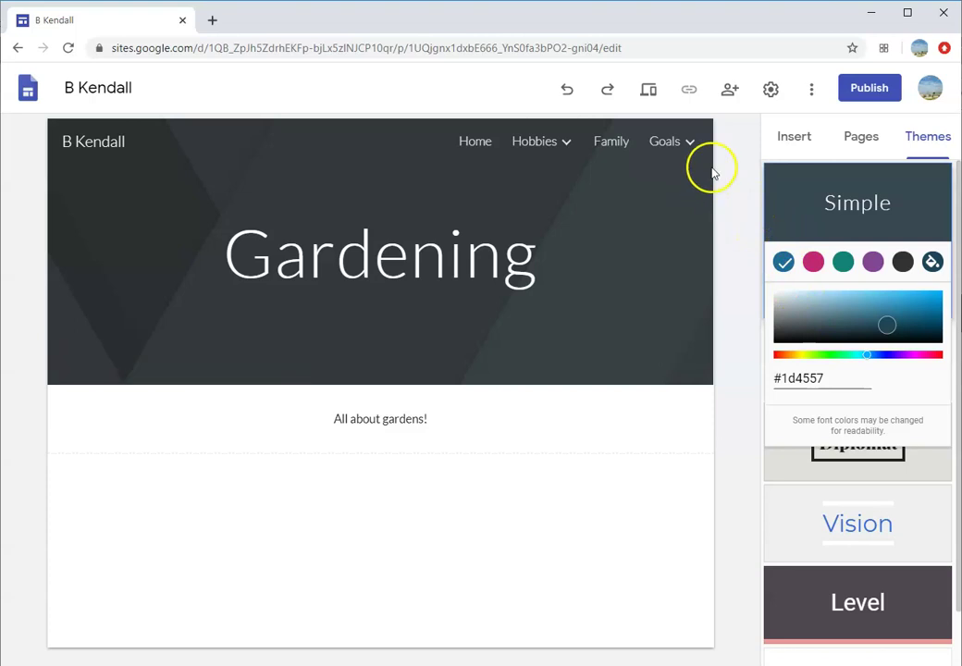
# - Set the publish web address to bkendall2020 and bring up the site's viewer access settings
pyautogui.click(868, 88)
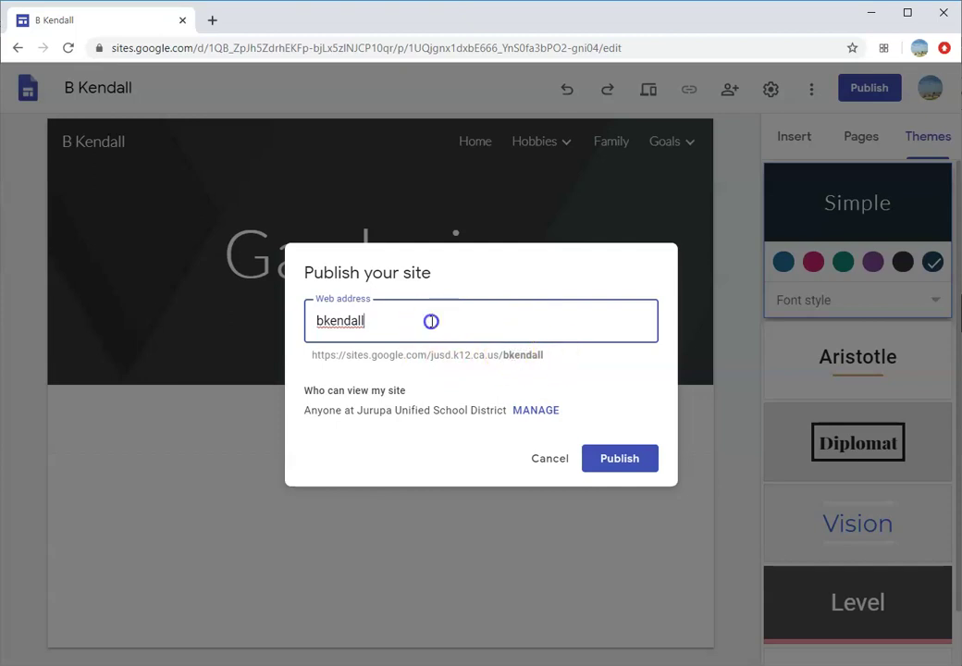
pyautogui.write('2020')
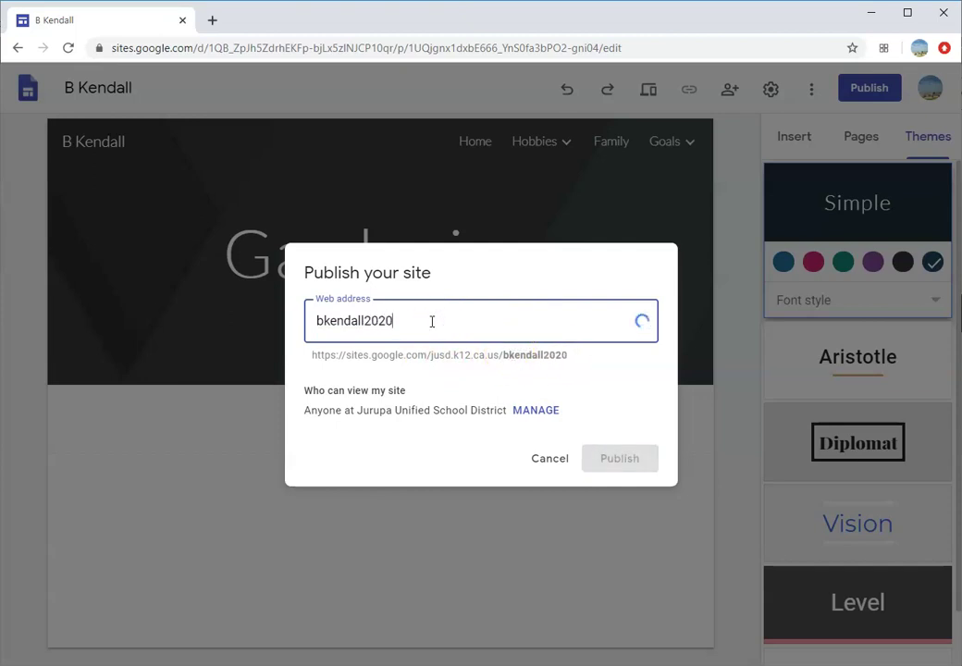
pyautogui.click(442, 321)
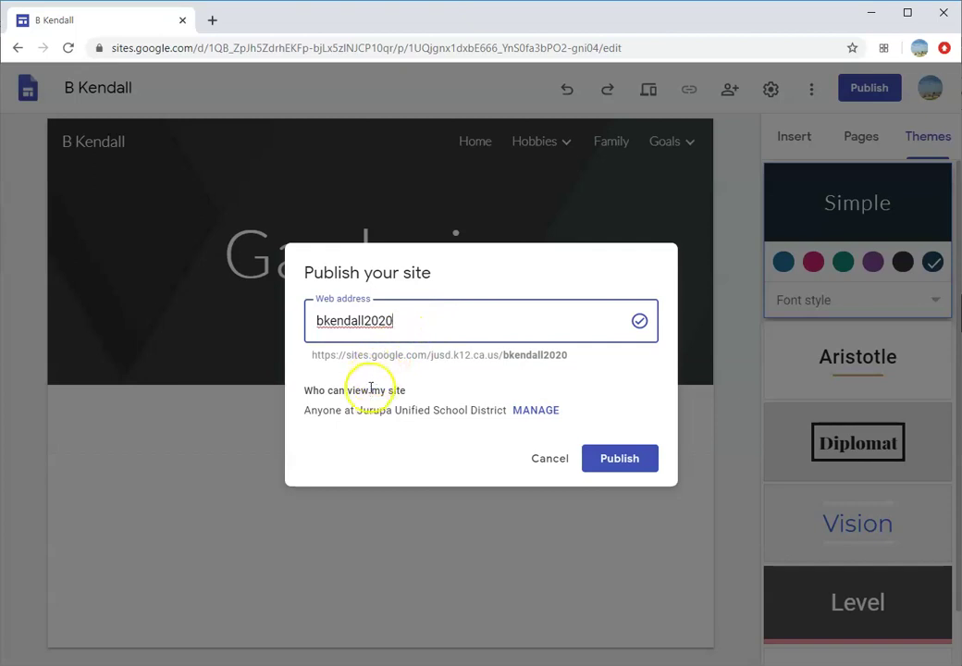
pyautogui.click(537, 412)
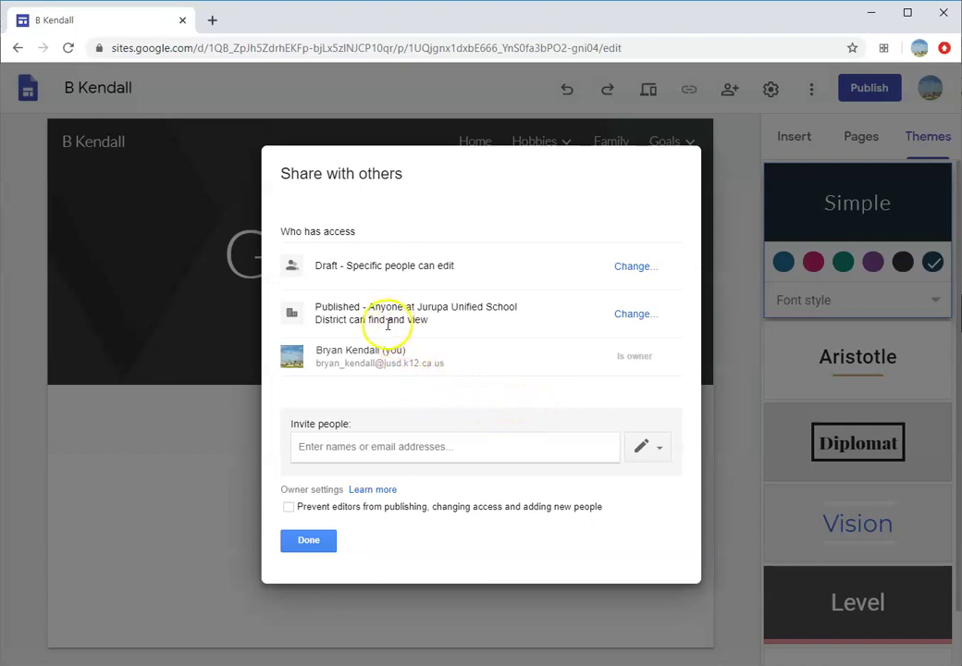
# - Keep the published site viewable only by Jurupa Unified School District, then return to publishing
pyautogui.click(308, 541)
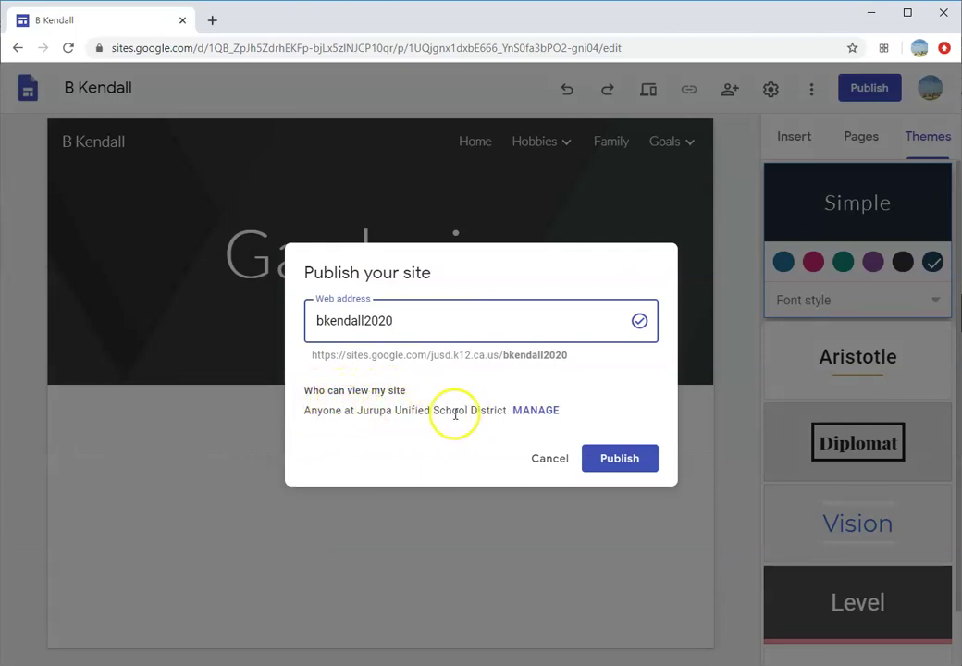
pyautogui.click(534, 411)
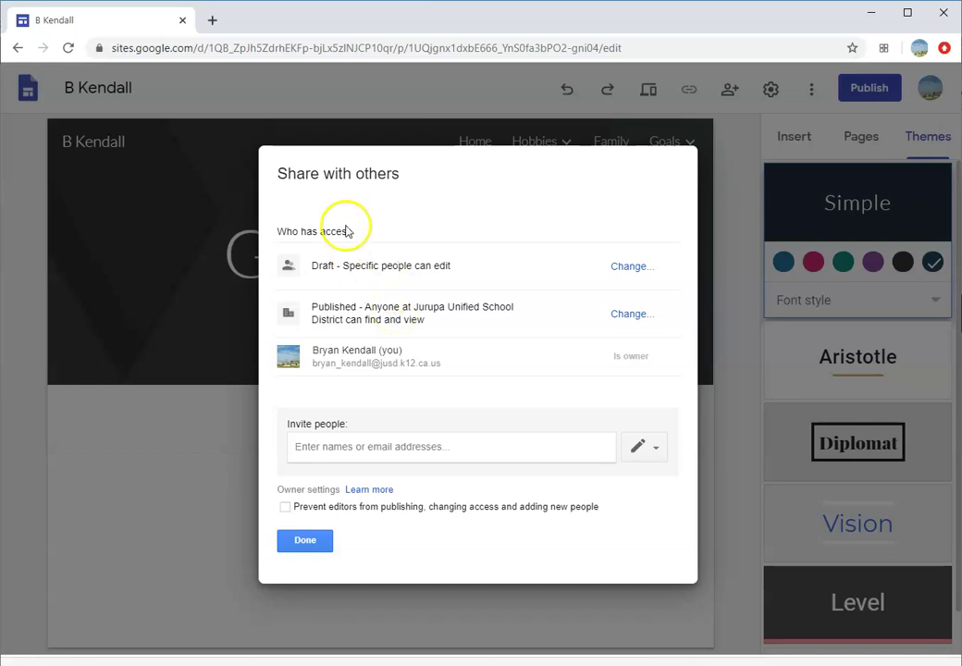
pyautogui.click(611, 318)
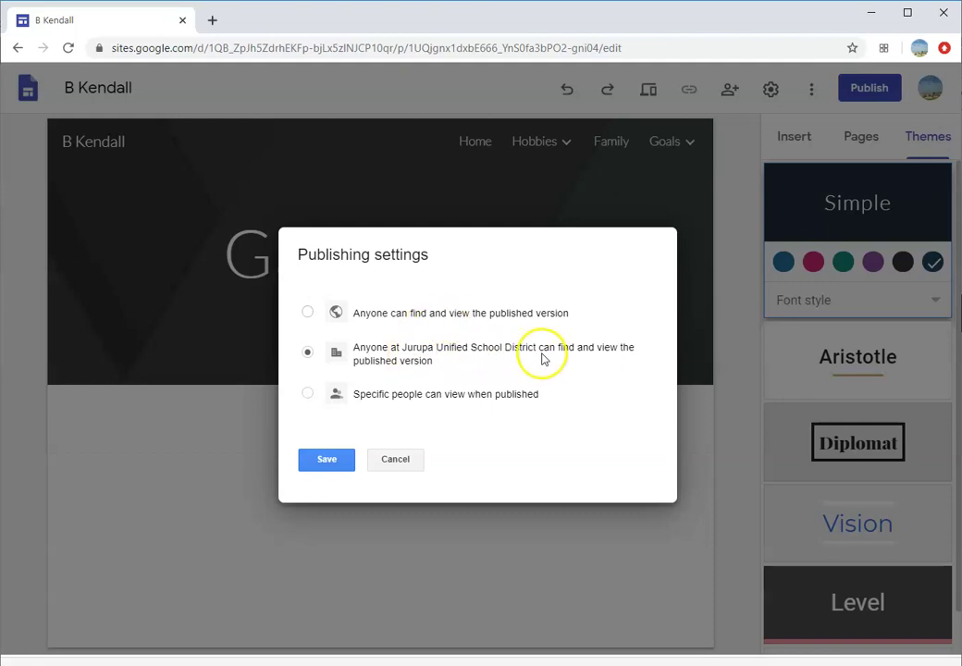
pyautogui.click(327, 463)
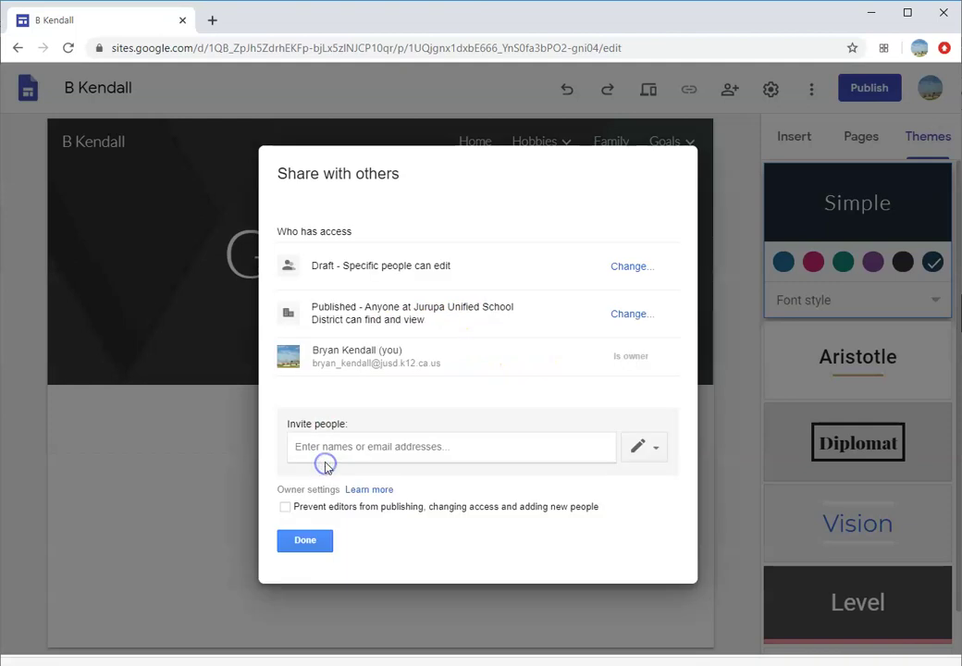
pyautogui.click(313, 540)
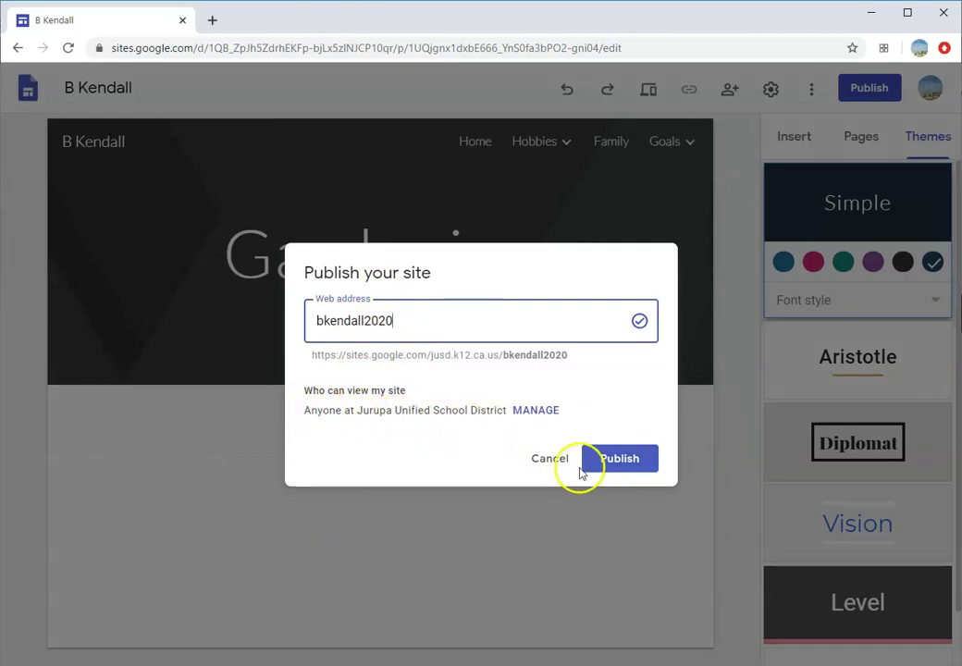
# - Publish the site at bkendall2020 and check its published link
pyautogui.click(620, 463)
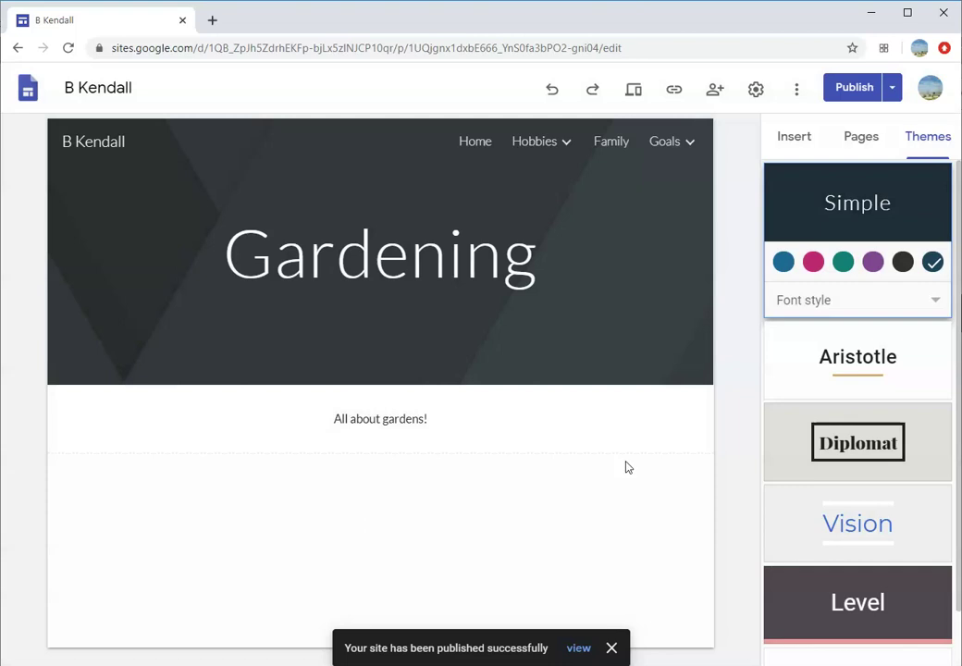
pyautogui.click(677, 90)
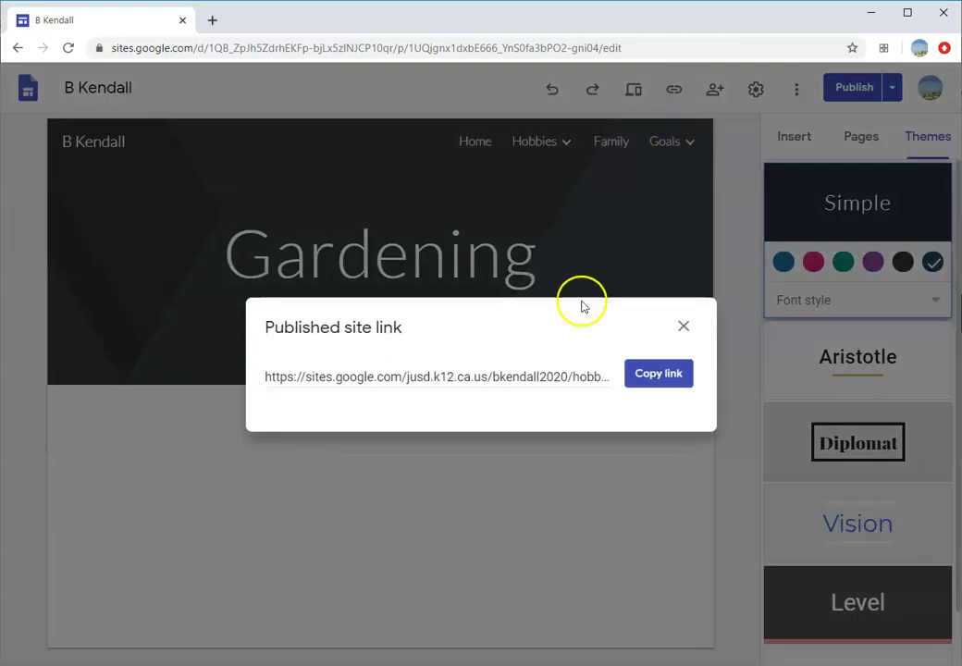
pyautogui.click(683, 329)
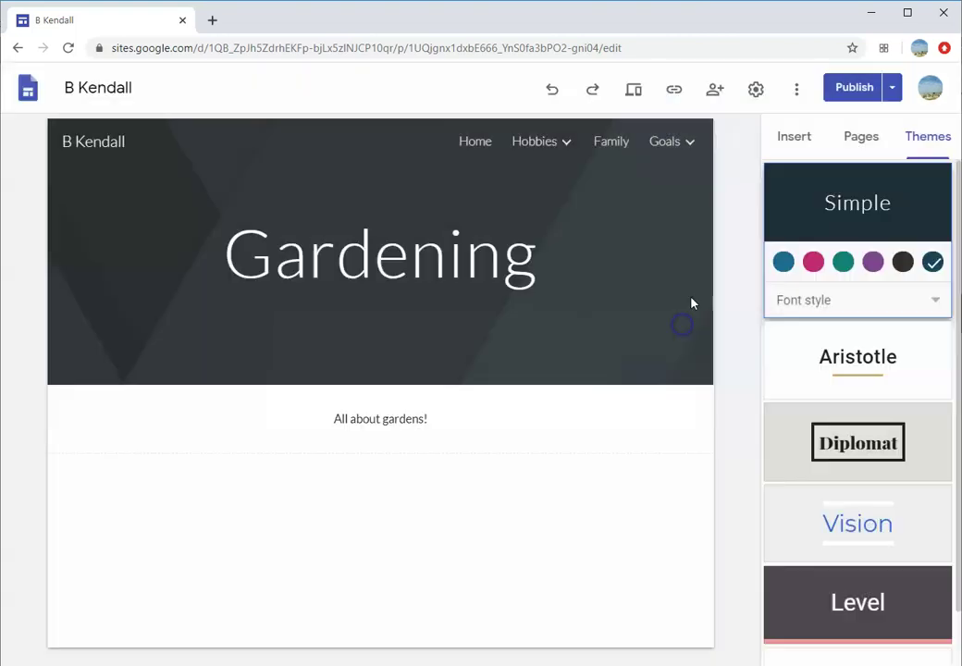
# - Copy the Home page's published link ending bkendall2020/home
pyautogui.click(481, 145)
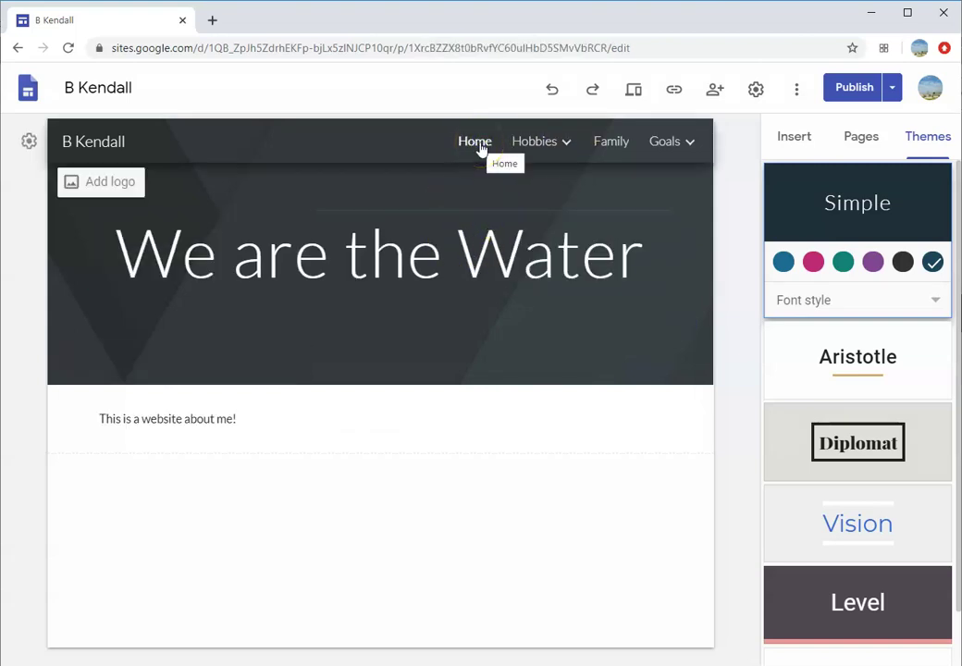
pyautogui.click(675, 93)
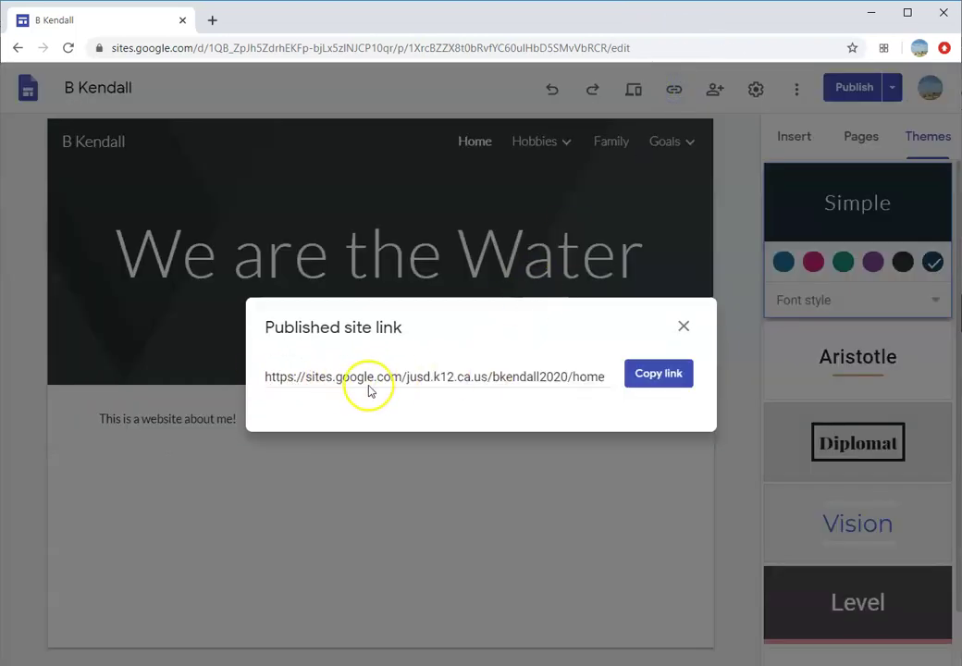
pyautogui.click(654, 377)
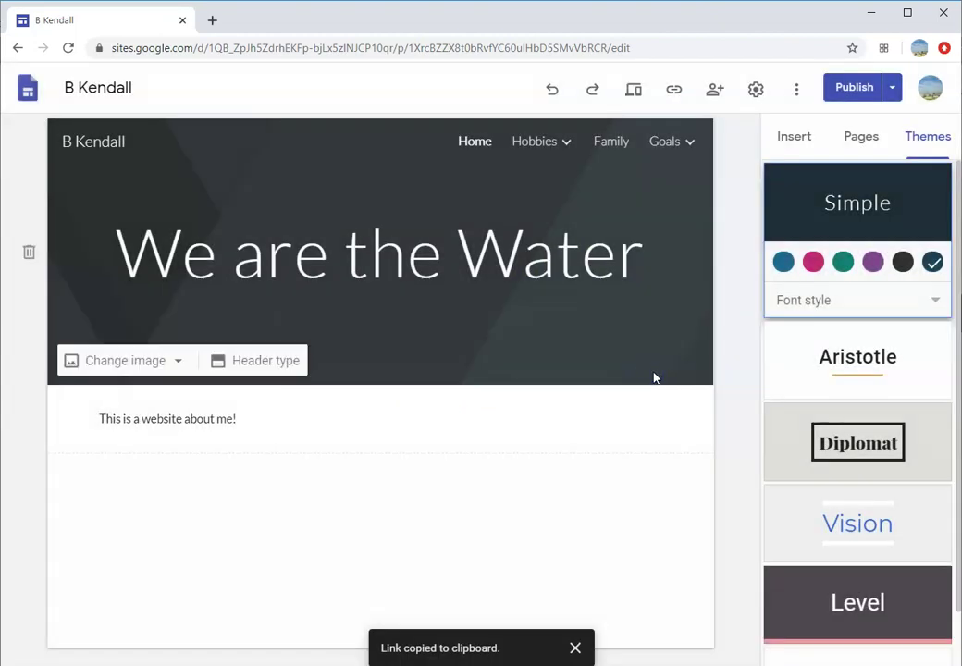